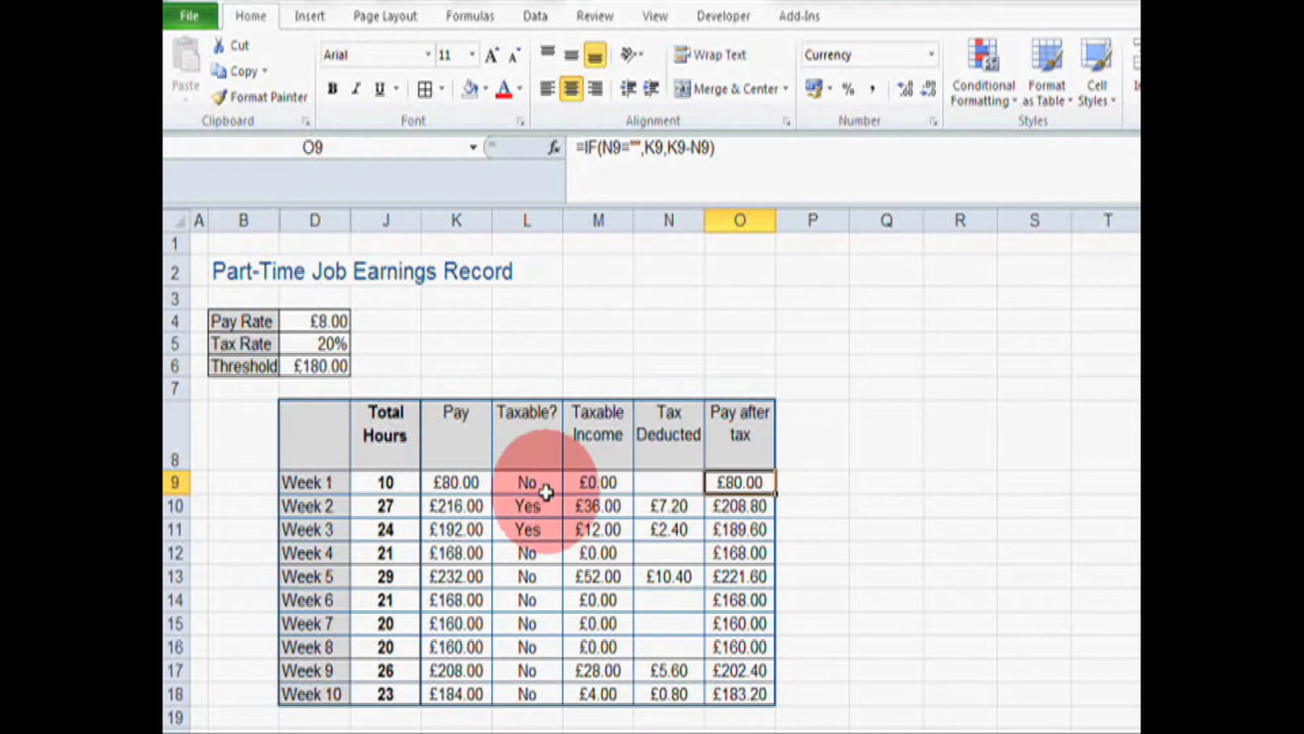
Step: Examine the earnings table's tax columns, hours and pay columns, and the blank column beside Pay after tax
{"action": "left_click_drag", "start_coordinate": [520, 483], "coordinate": [670, 687]}
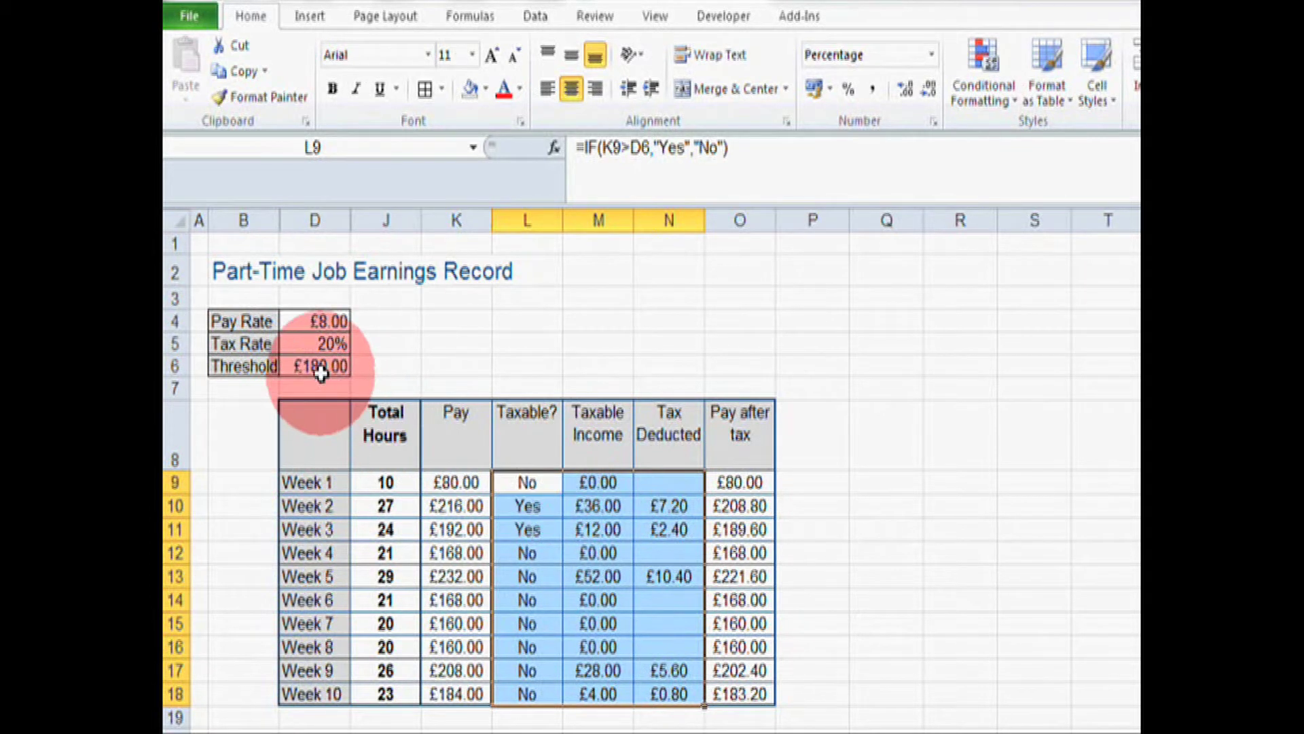
{"action": "left_click", "coordinate": [536, 483]}
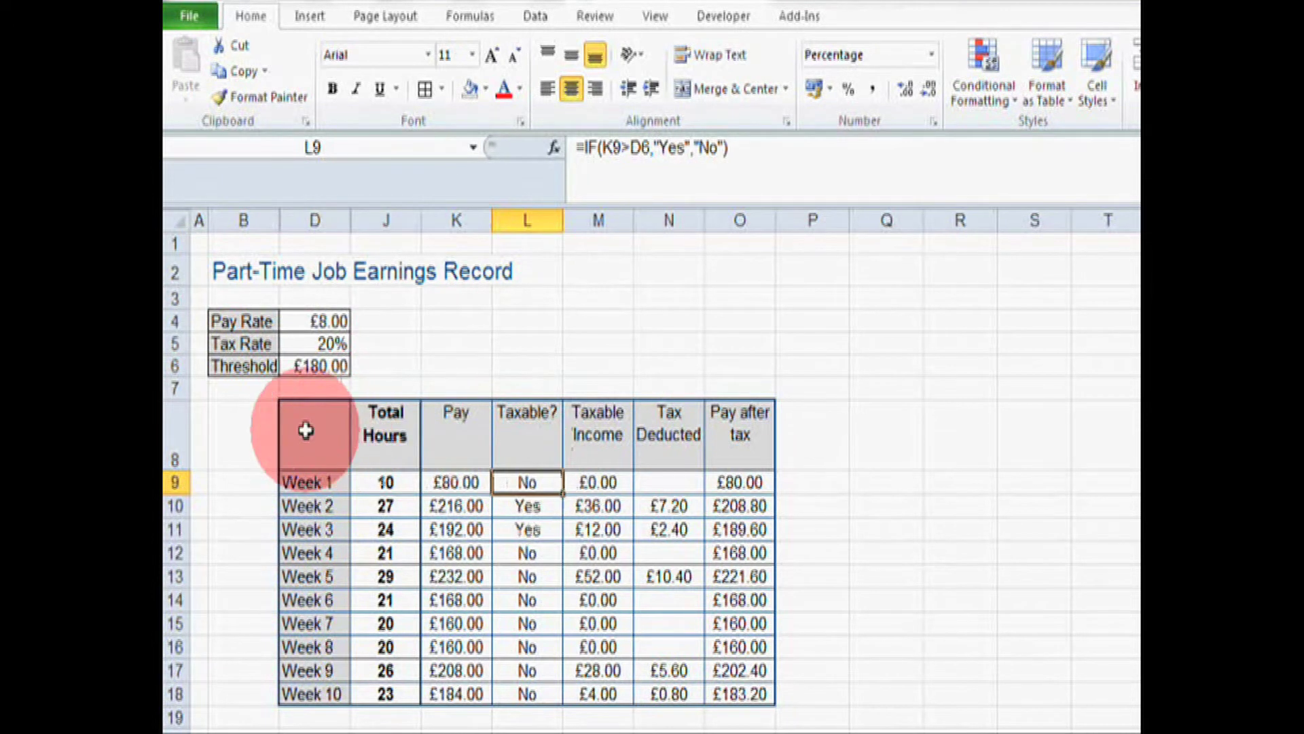
{"action": "left_click_drag", "start_coordinate": [306, 430], "coordinate": [741, 697]}
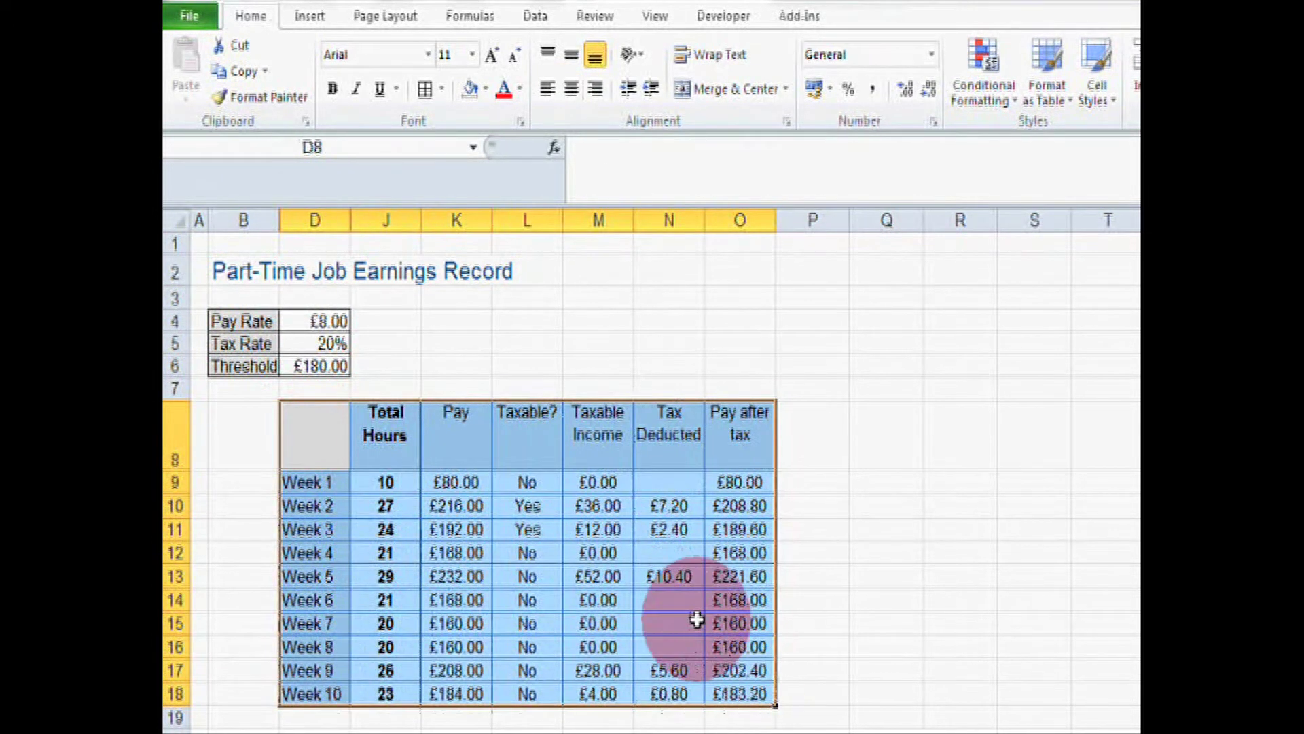
{"action": "left_click", "coordinate": [305, 433]}
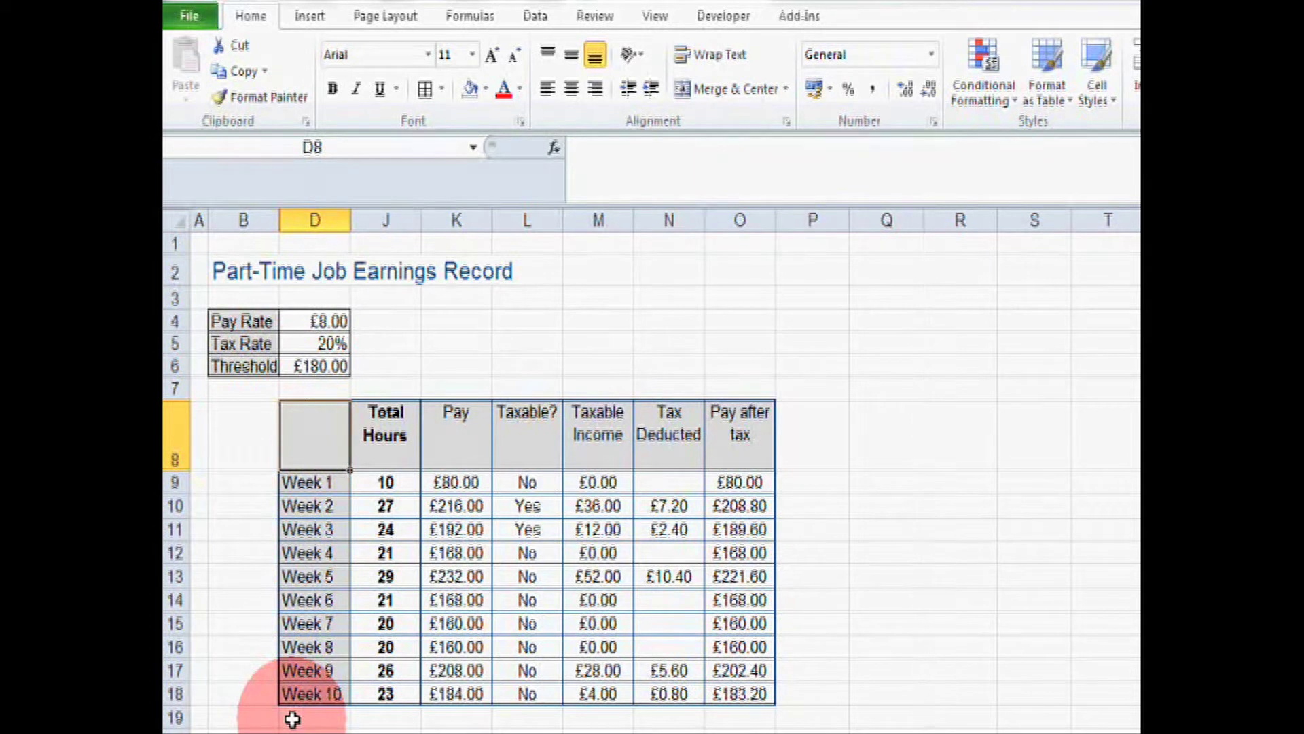
{"action": "left_click_drag", "start_coordinate": [370, 431], "coordinate": [377, 693]}
{"action": "left_click_drag", "start_coordinate": [462, 423], "coordinate": [461, 693]}
{"action": "left_click_drag", "start_coordinate": [655, 481], "coordinate": [667, 691]}
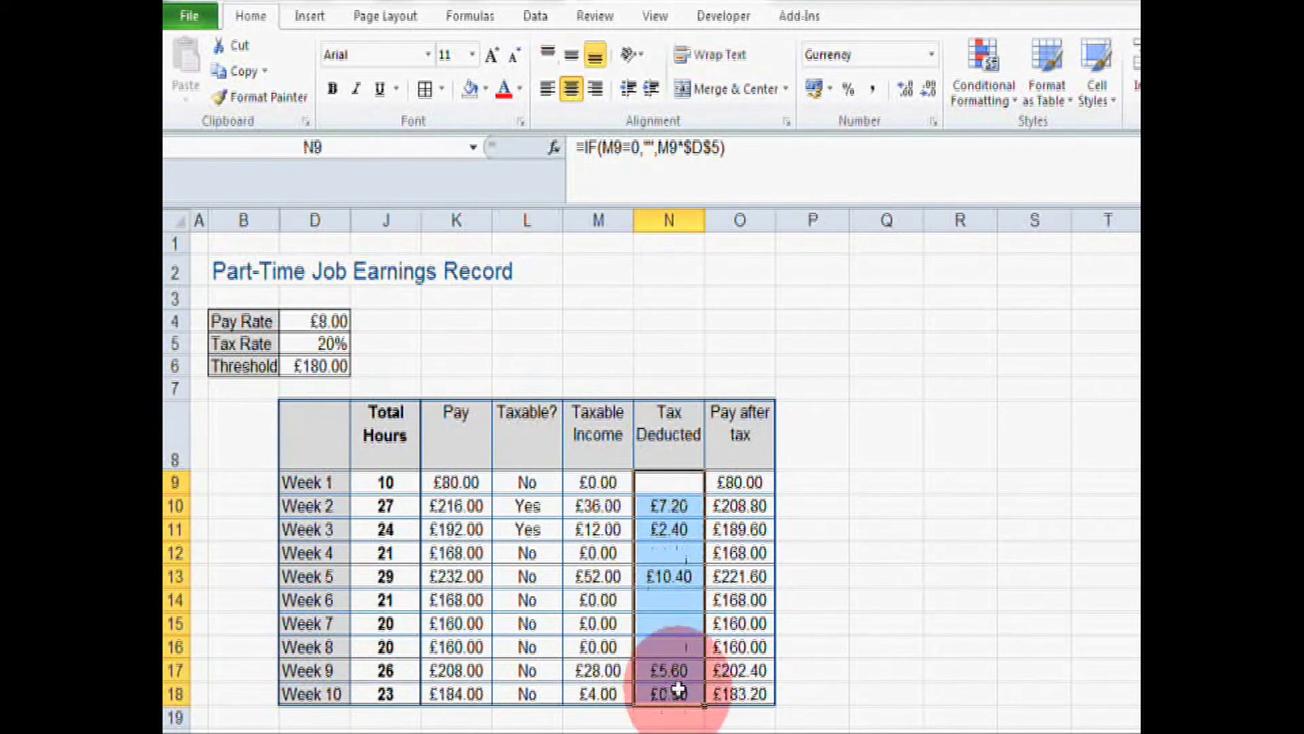
{"action": "left_click", "coordinate": [822, 433]}
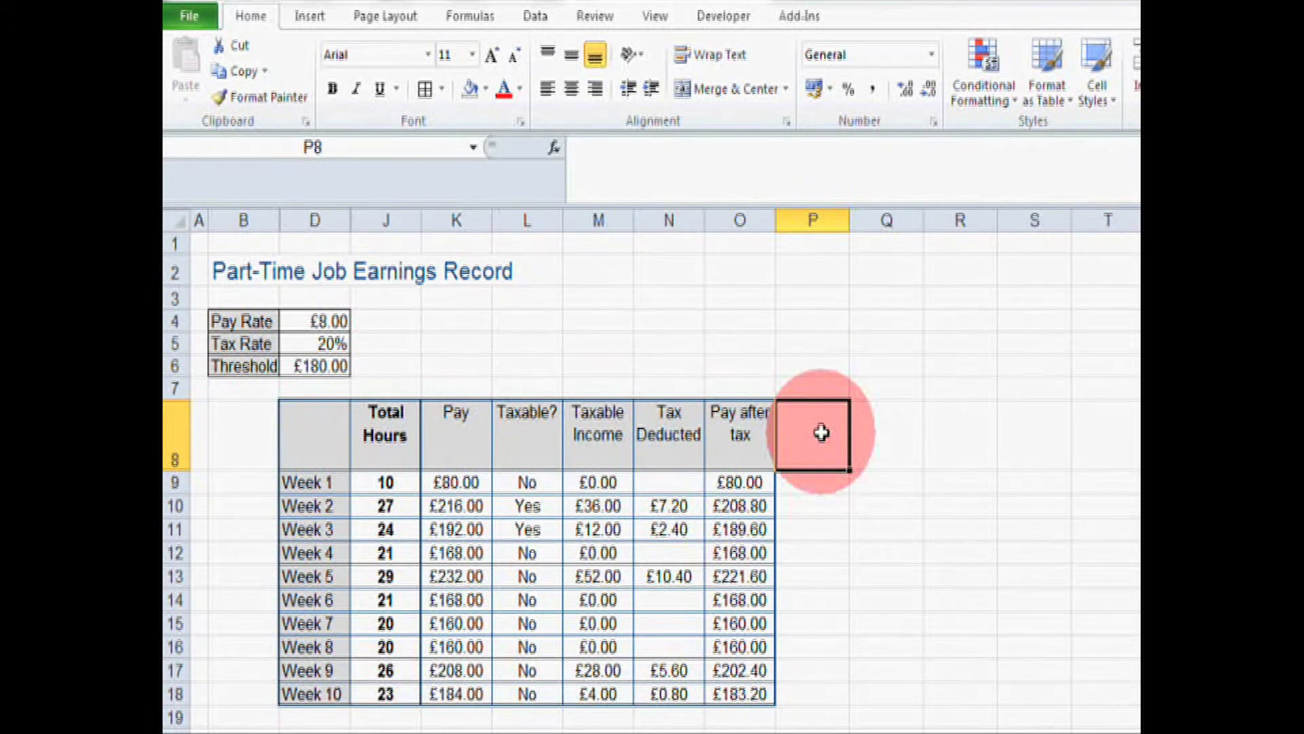
Step: Examine the empty row 19 under the table and the blank cells J4:L6 as possible places for totals
{"action": "left_click", "coordinate": [299, 721]}
{"action": "left_click_drag", "start_coordinate": [299, 722], "coordinate": [741, 712]}
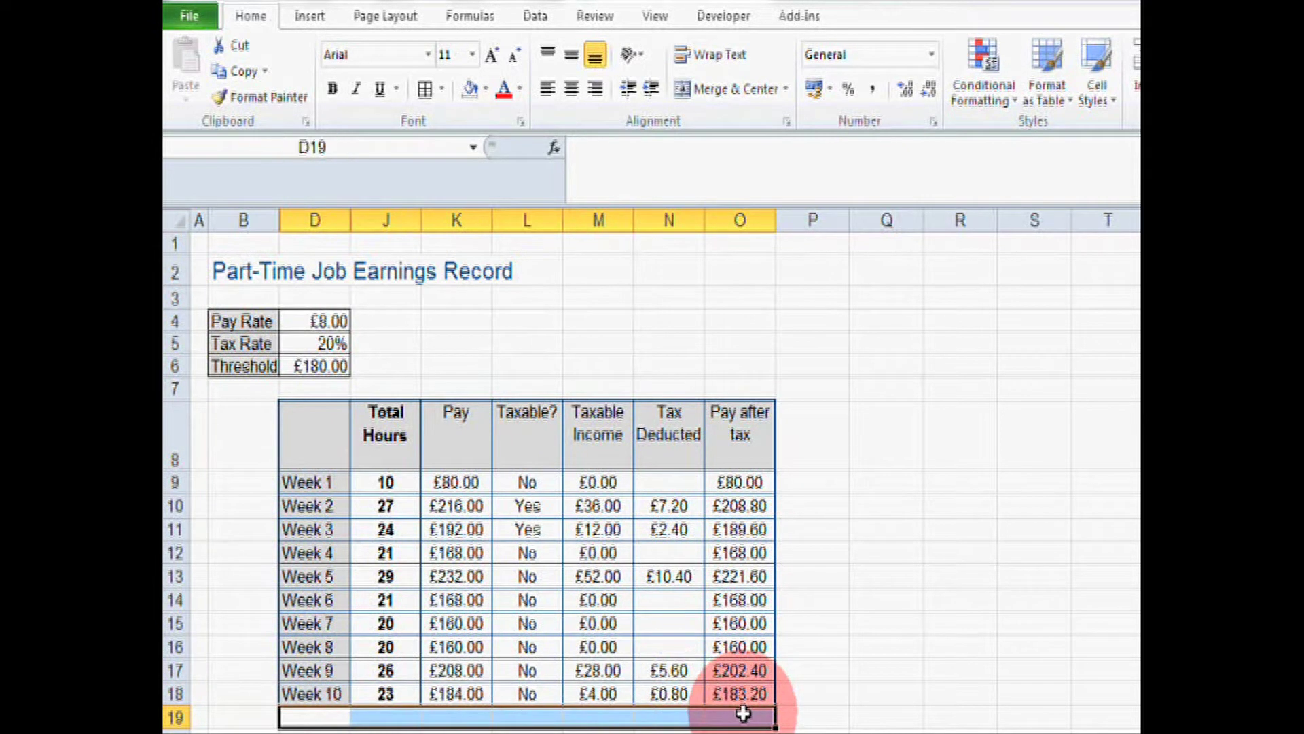
{"action": "left_click", "coordinate": [594, 715]}
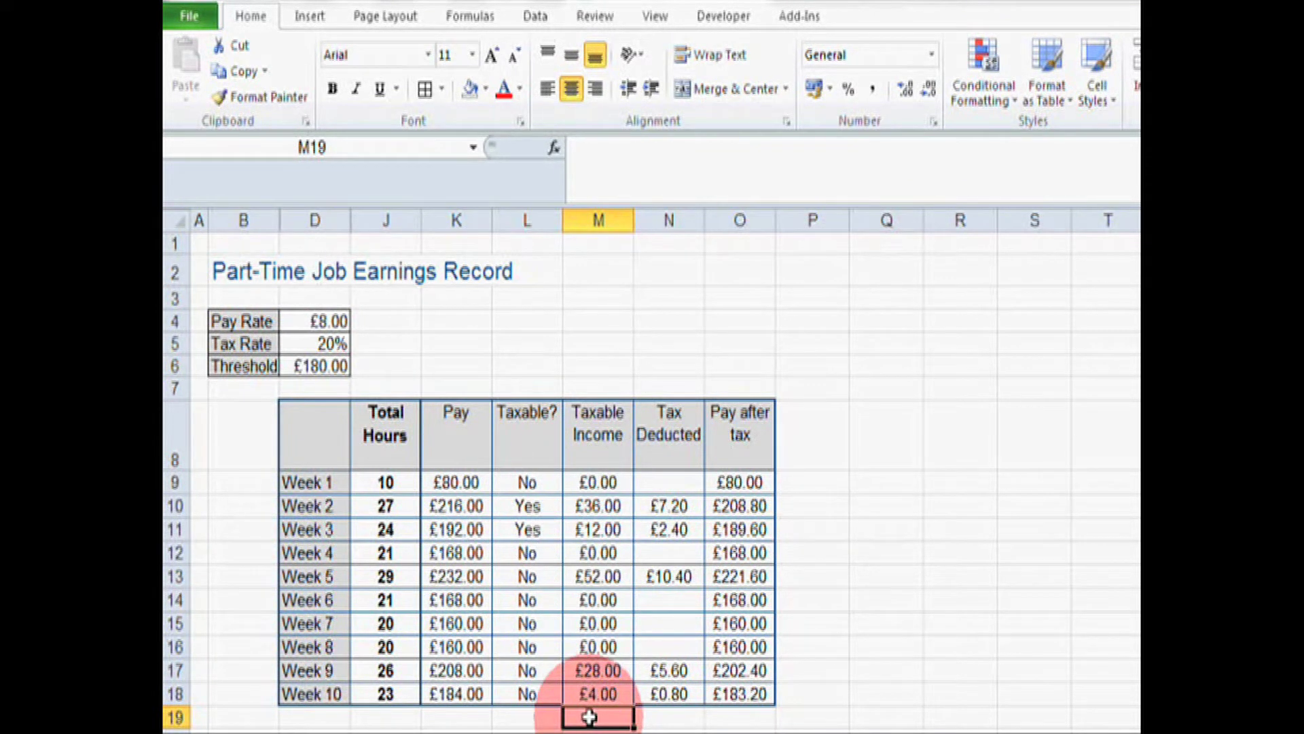
{"action": "left_click_drag", "start_coordinate": [715, 717], "coordinate": [321, 717]}
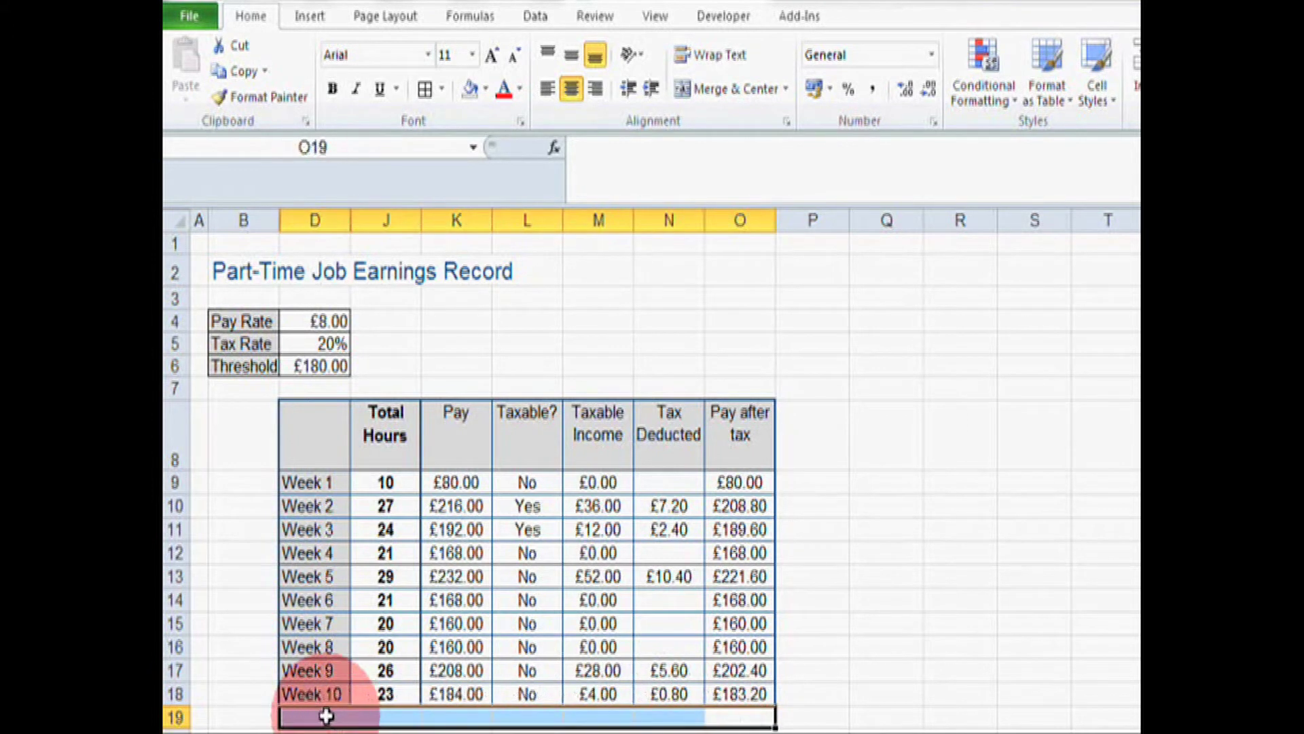
{"action": "left_click", "coordinate": [326, 716]}
{"action": "left_click", "coordinate": [455, 715]}
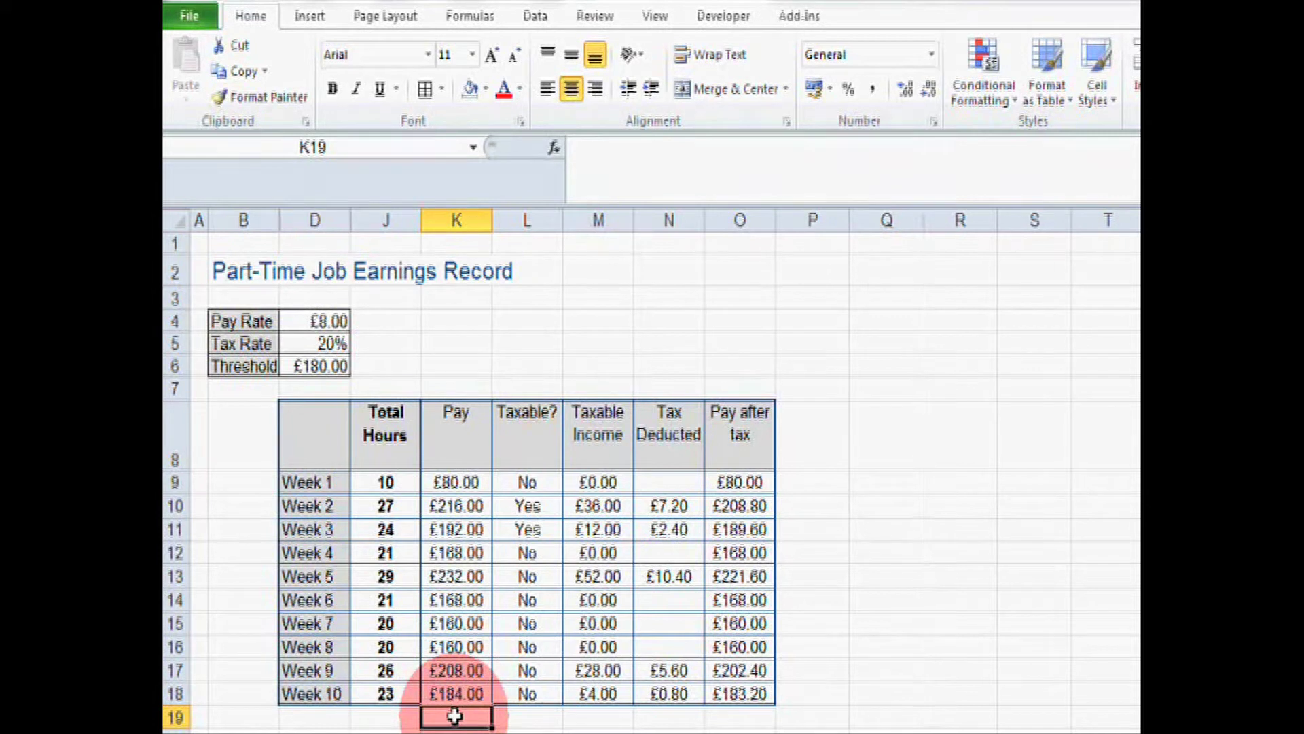
{"action": "left_click", "coordinate": [748, 715]}
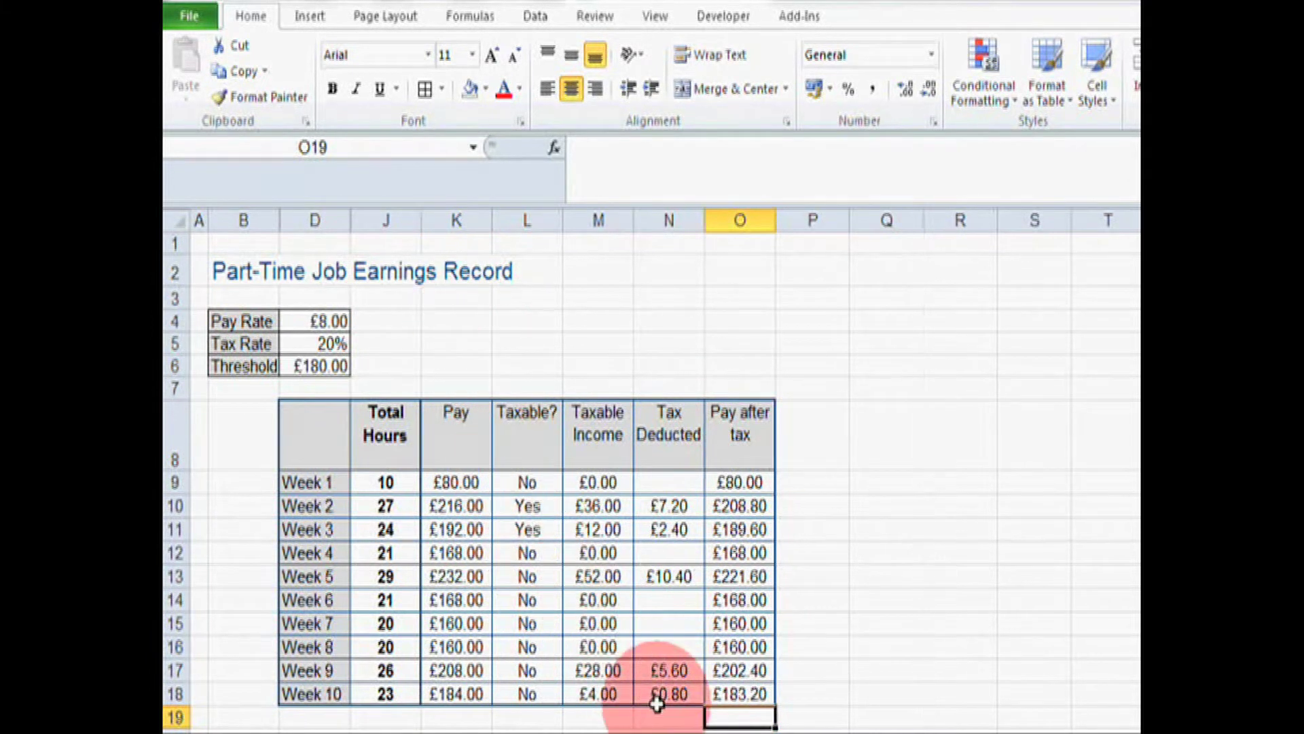
{"action": "left_click_drag", "start_coordinate": [739, 721], "coordinate": [346, 718]}
{"action": "left_click", "coordinate": [360, 715]}
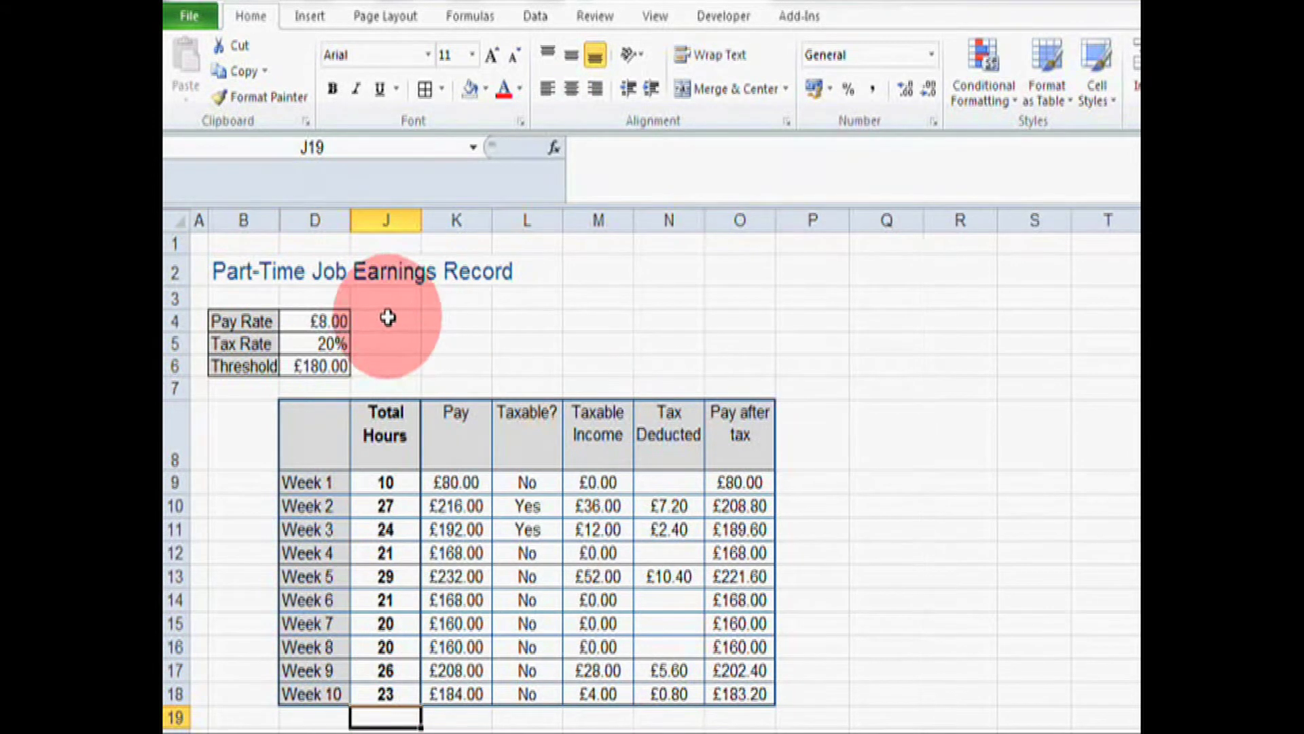
{"action": "left_click_drag", "start_coordinate": [395, 322], "coordinate": [547, 364]}
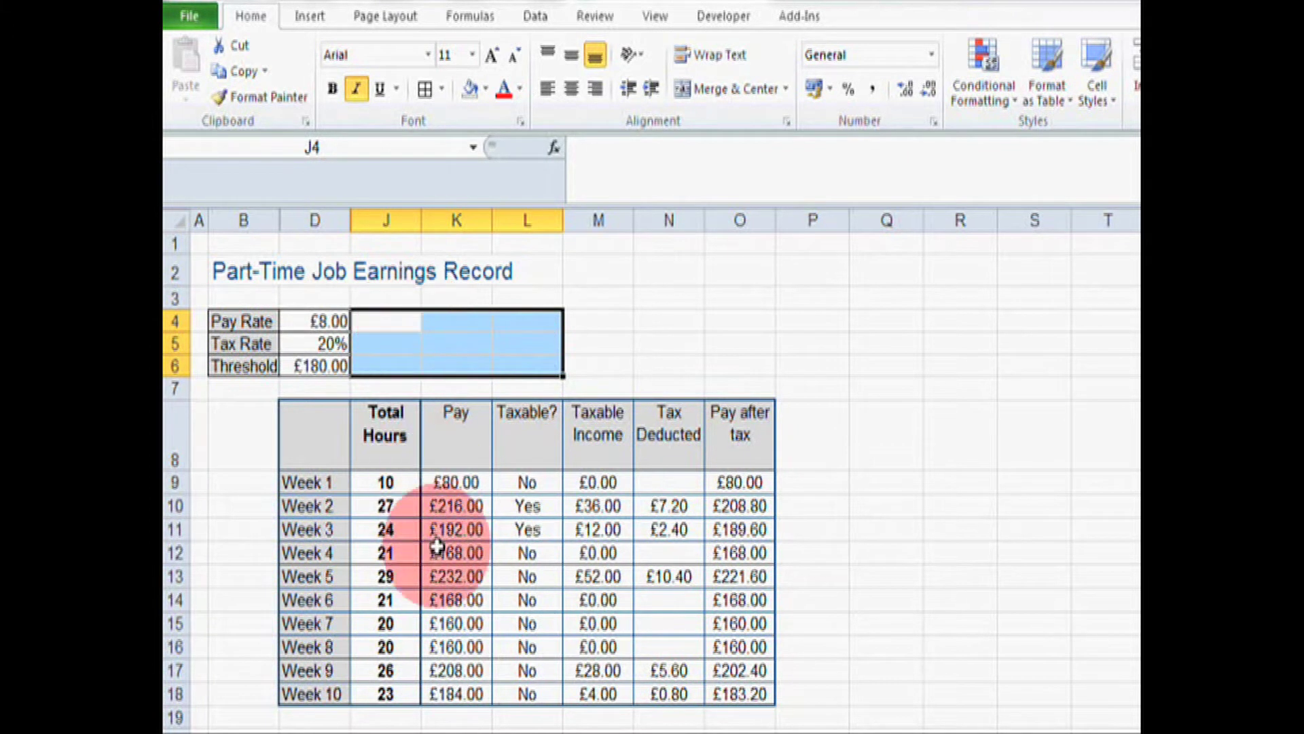
{"action": "left_click", "coordinate": [408, 324]}
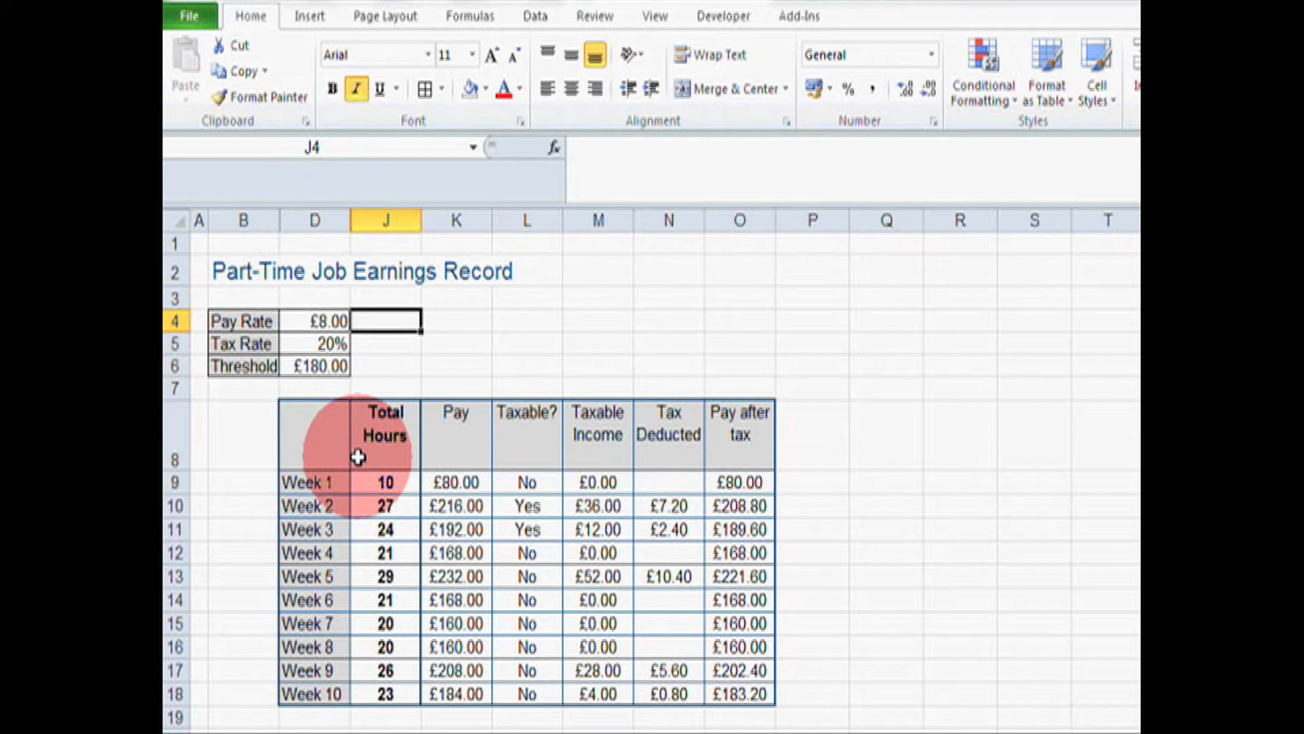
{"action": "left_click", "coordinate": [407, 431]}
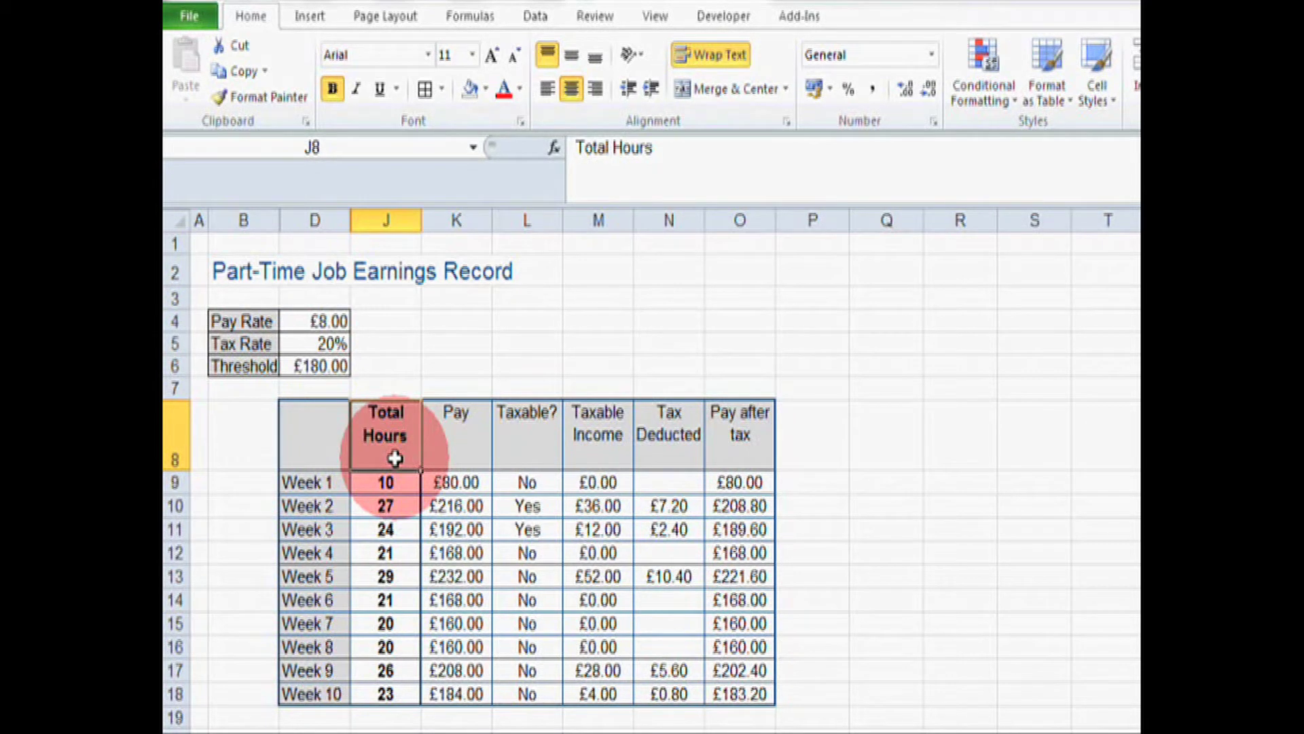
Step: Convert the Pay heading in K8 into the text formula ="Pay"
{"action": "left_click", "coordinate": [476, 452]}
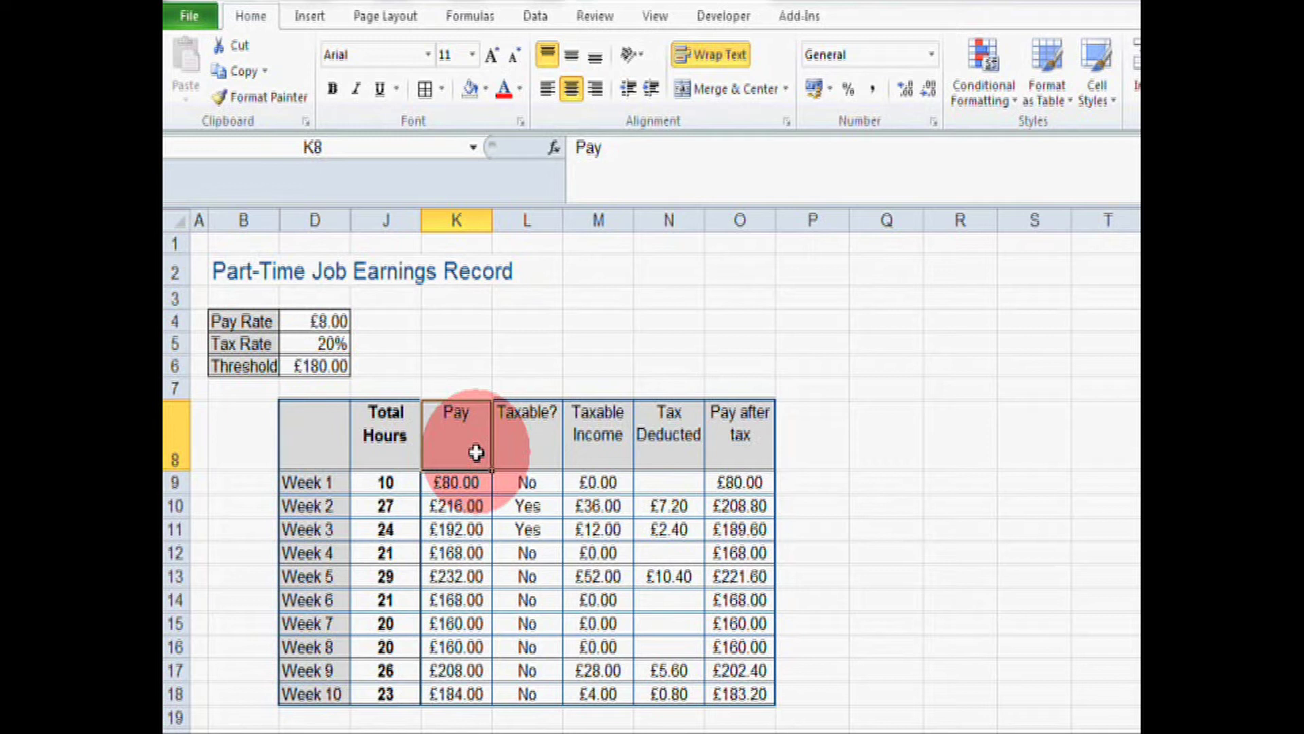
{"action": "left_click", "coordinate": [577, 156]}
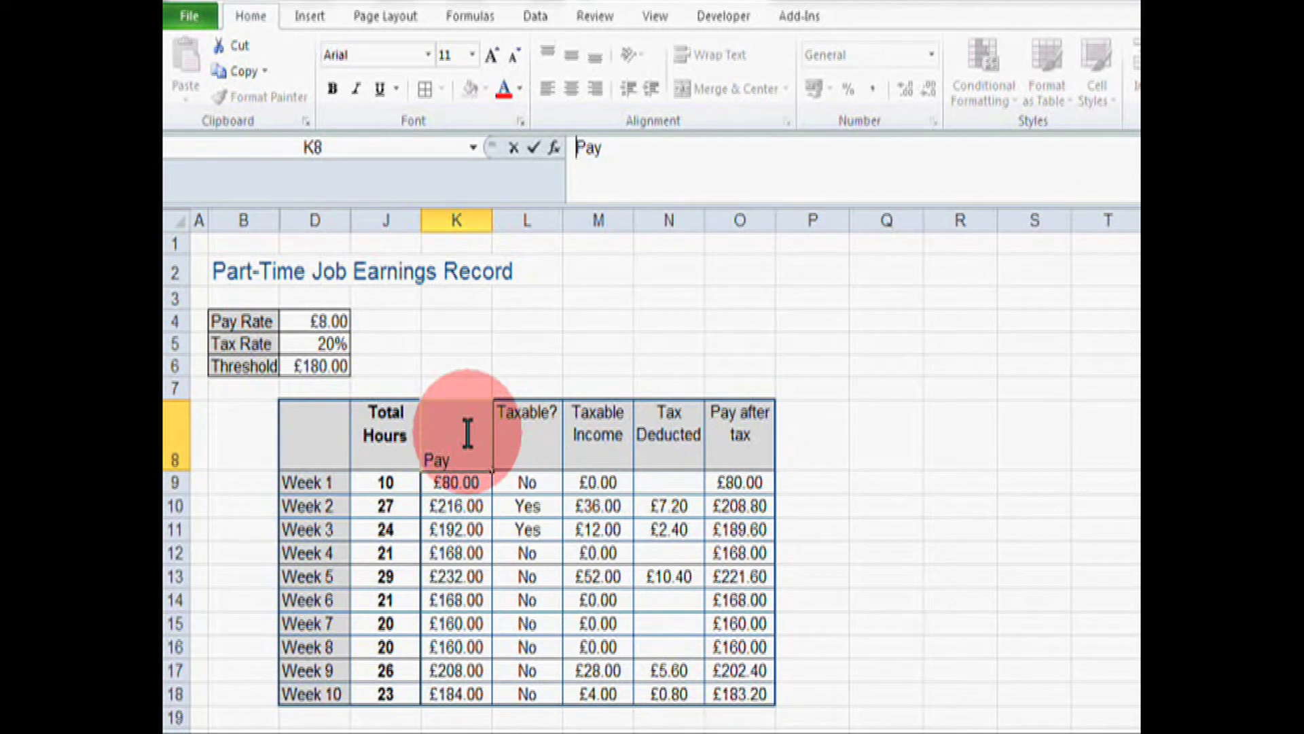
{"action": "left_click", "coordinate": [426, 458]}
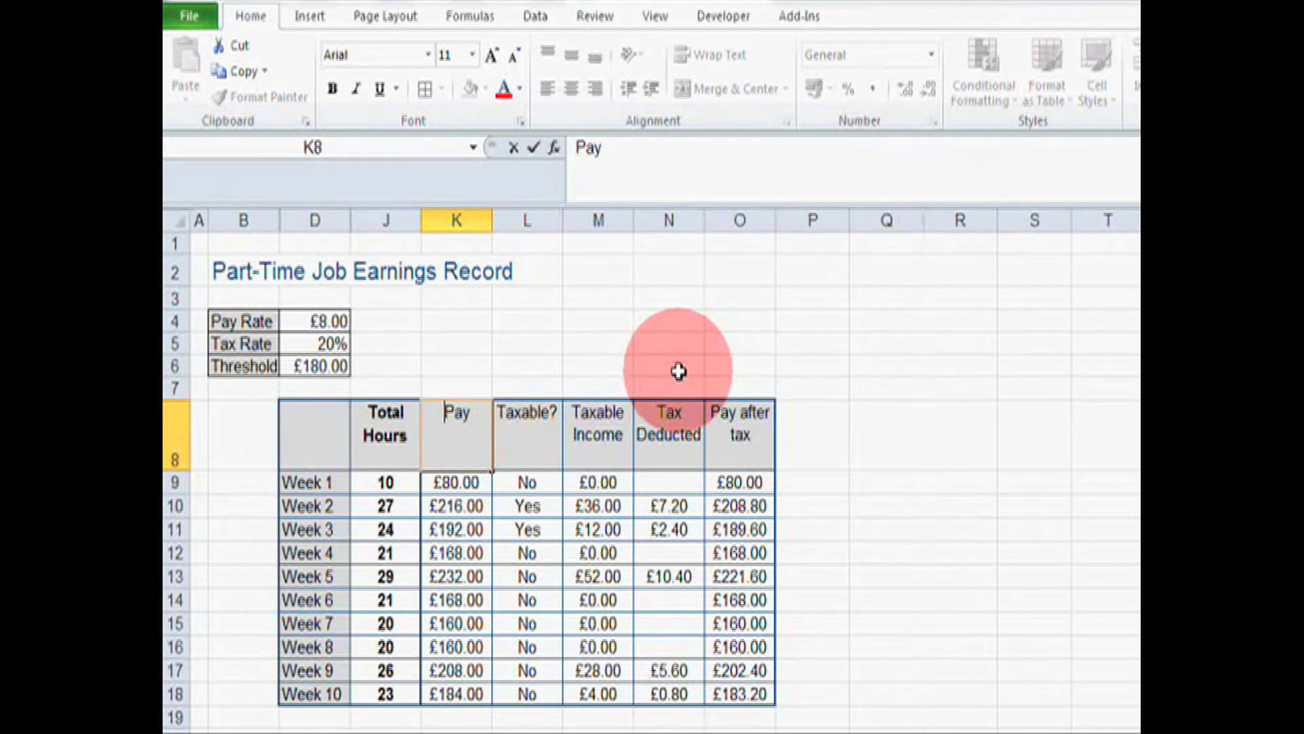
{"action": "type", "text": "="}
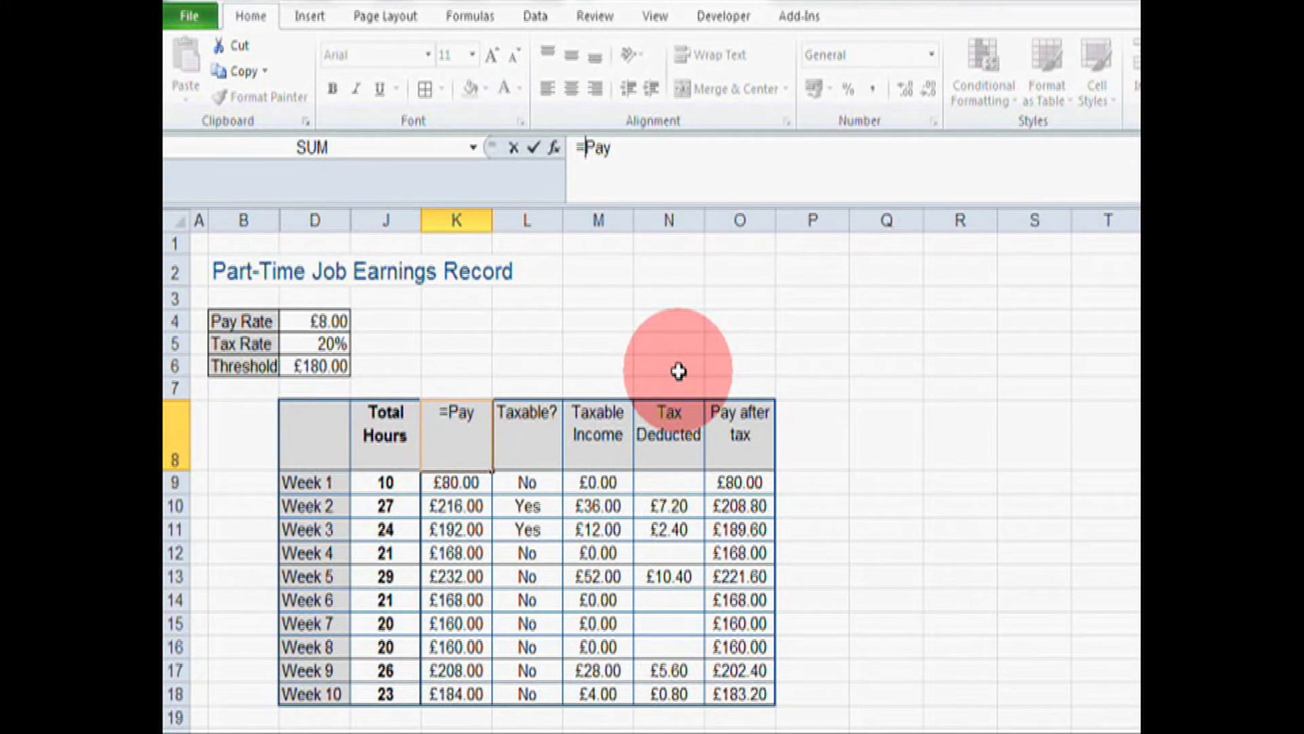
{"action": "type", "text": "\""}
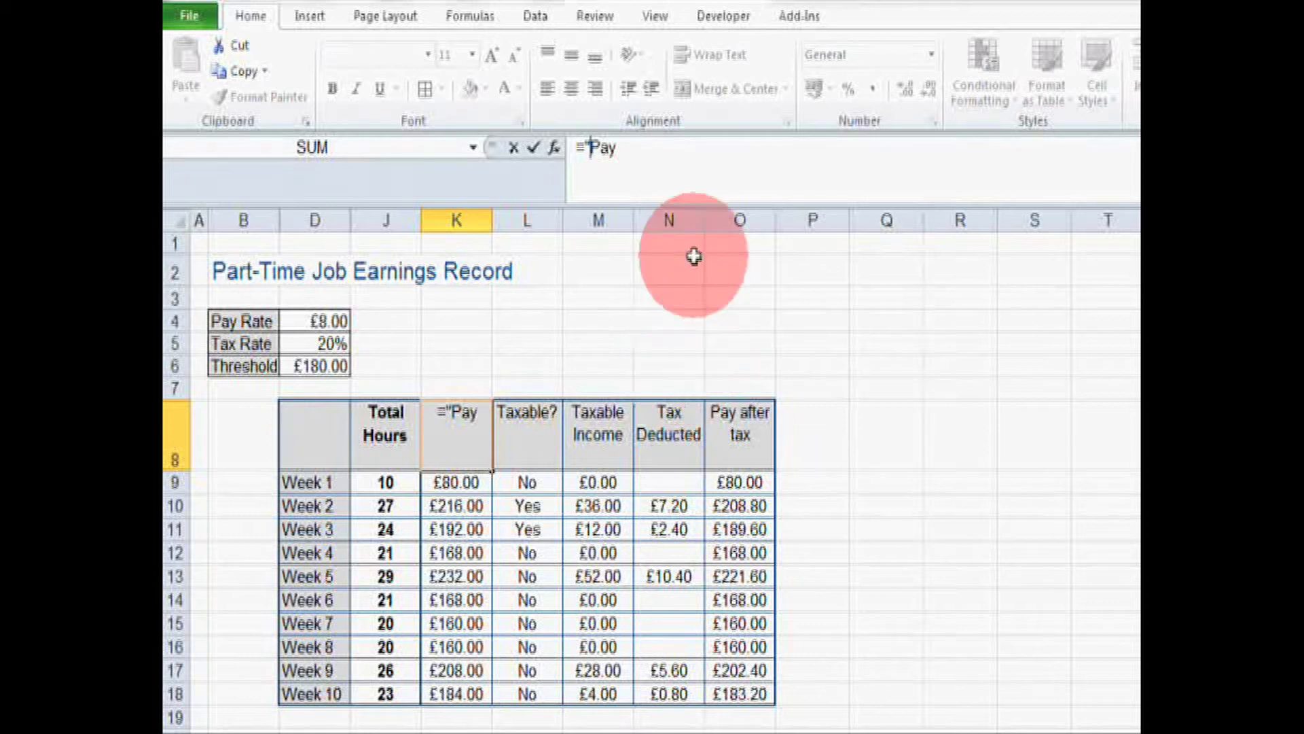
{"action": "left_click", "coordinate": [652, 151]}
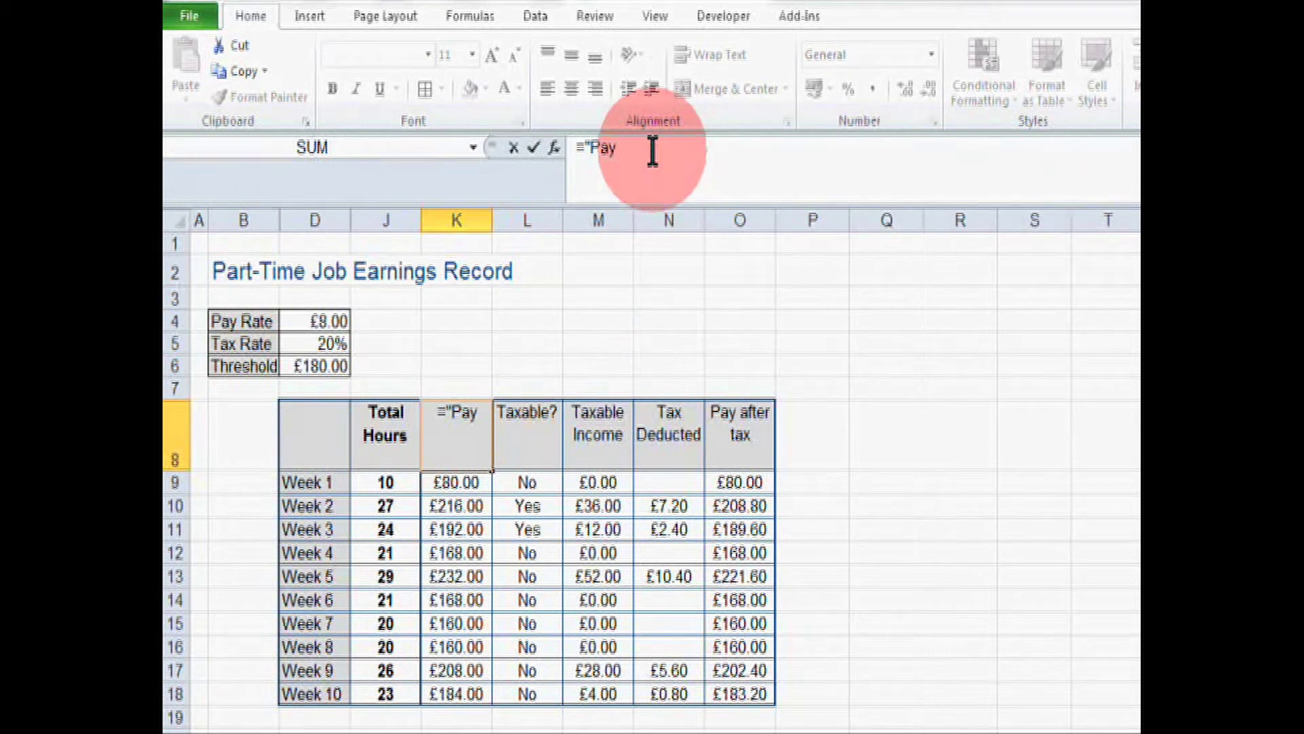
{"action": "type", "text": "\""}
Step: Extend the K8 heading formula on a new line with &"Total Pay for Year"
{"action": "key", "text": "alt"}
{"action": "key", "text": "alt"}
{"action": "key", "text": "alt+Return"}
{"action": "type", "text": "&"}
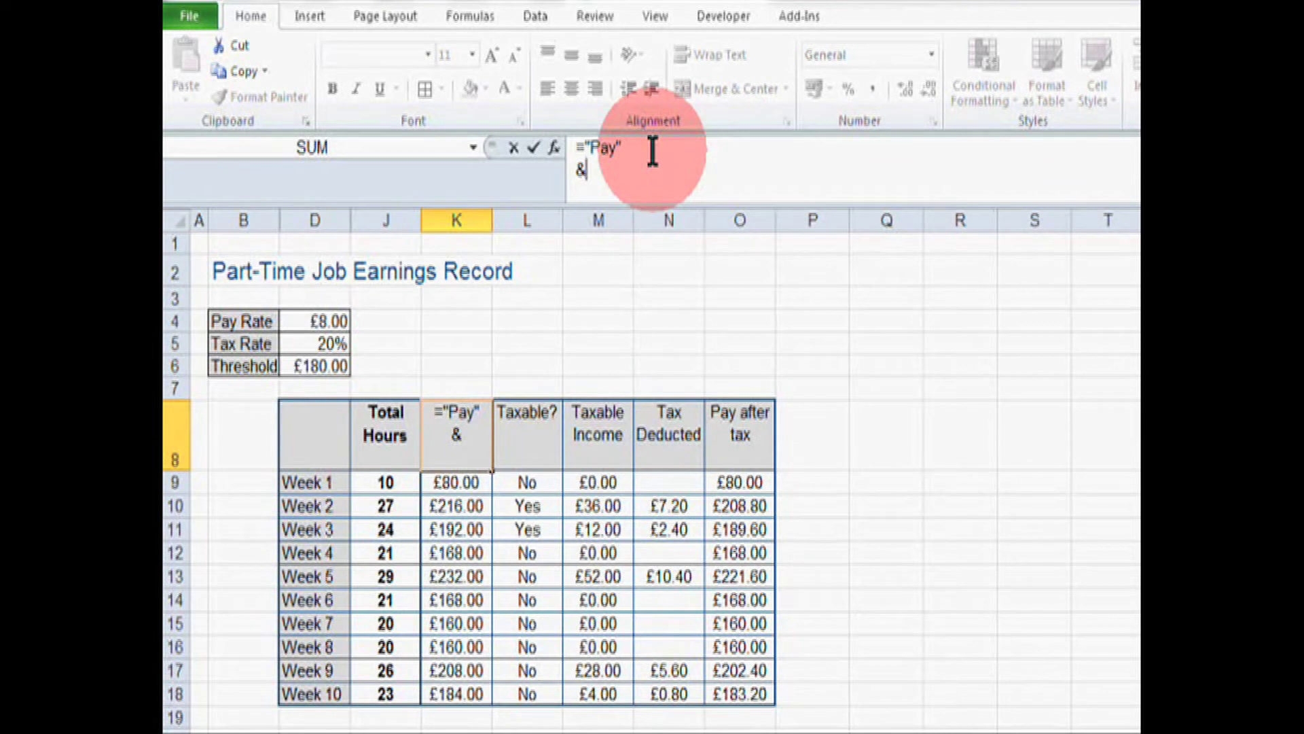
{"action": "type", "text": "\"Total "}
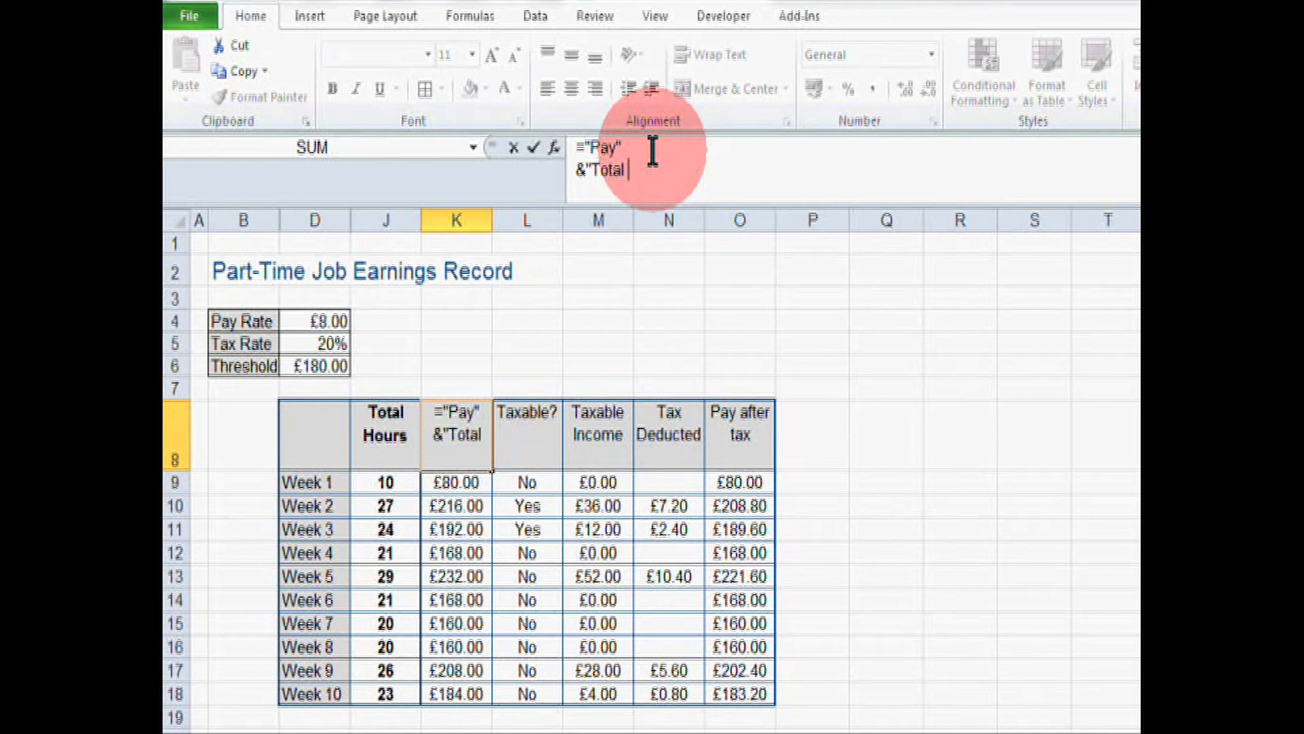
{"action": "type", "text": "Pay for Y"}
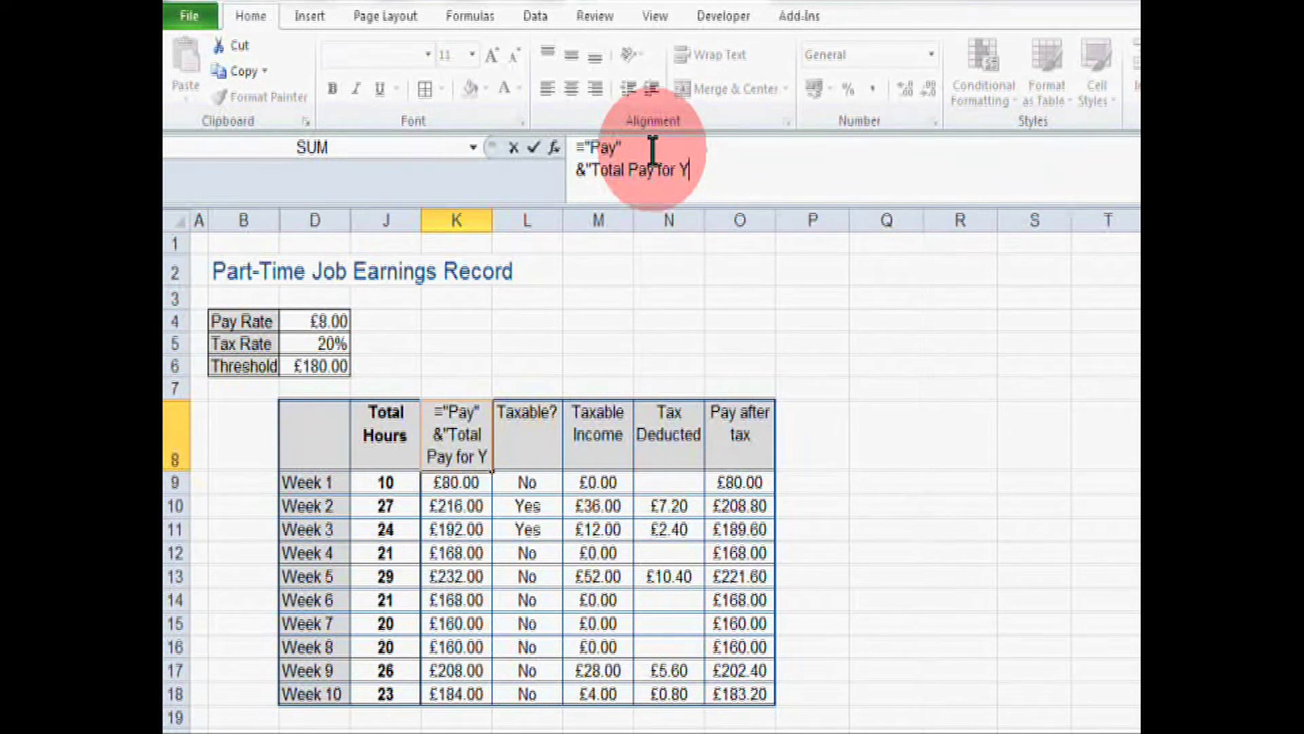
{"action": "type", "text": "ear\""}
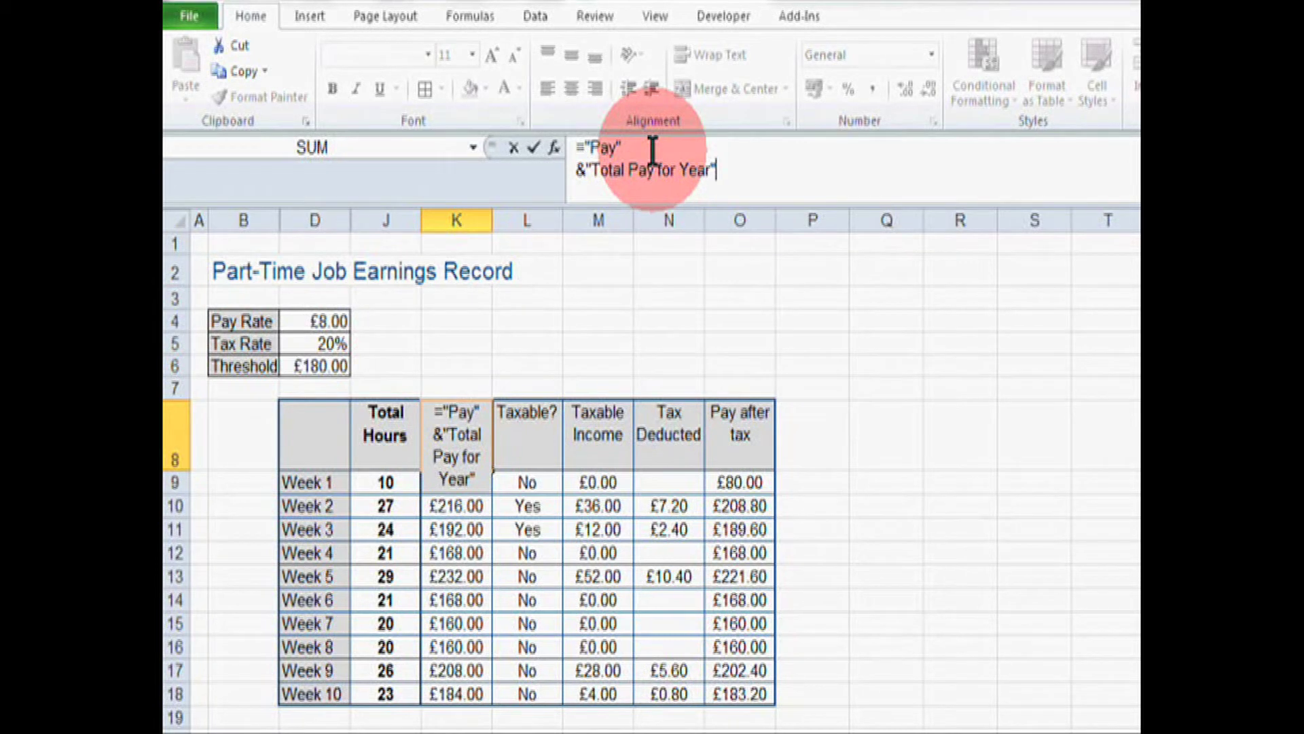
Step: Add &SUM(K9:K18) on a third line of the K8 heading formula and enter it
{"action": "key", "text": "alt+Return"}
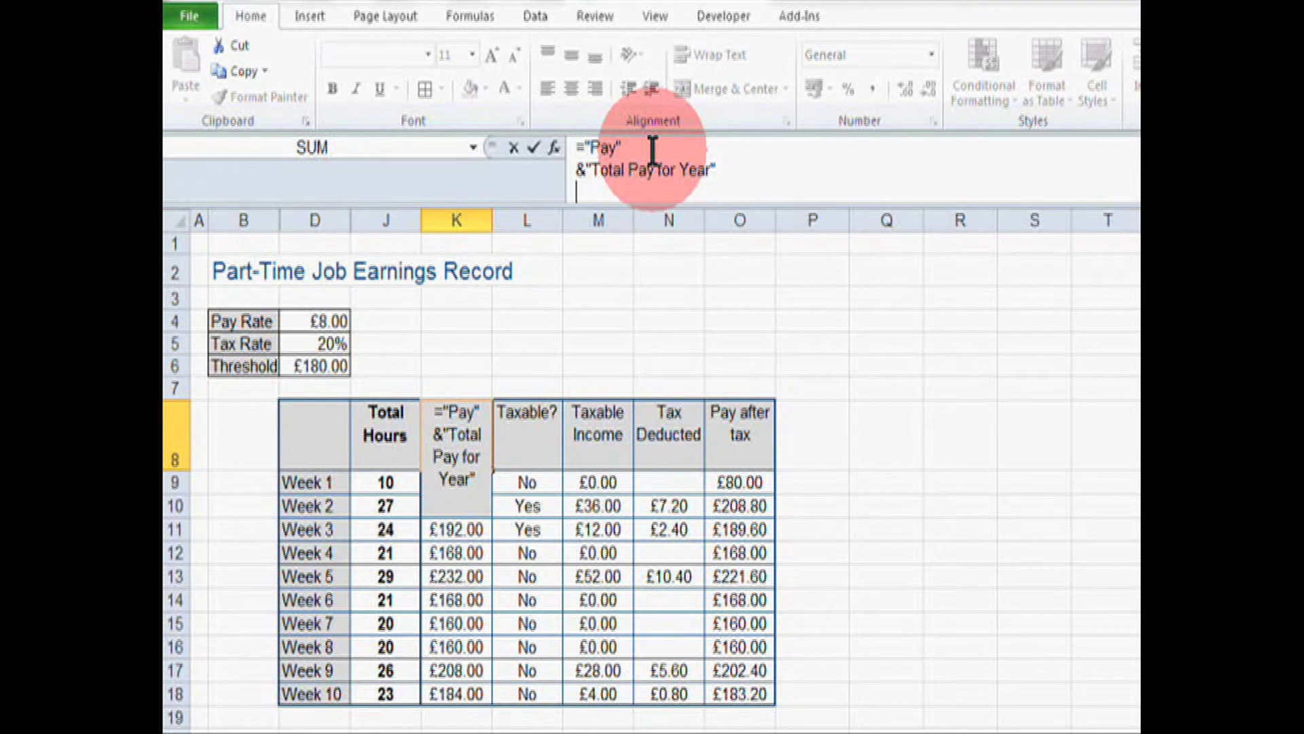
{"action": "type", "text": "&"}
{"action": "type", "text": "sum("}
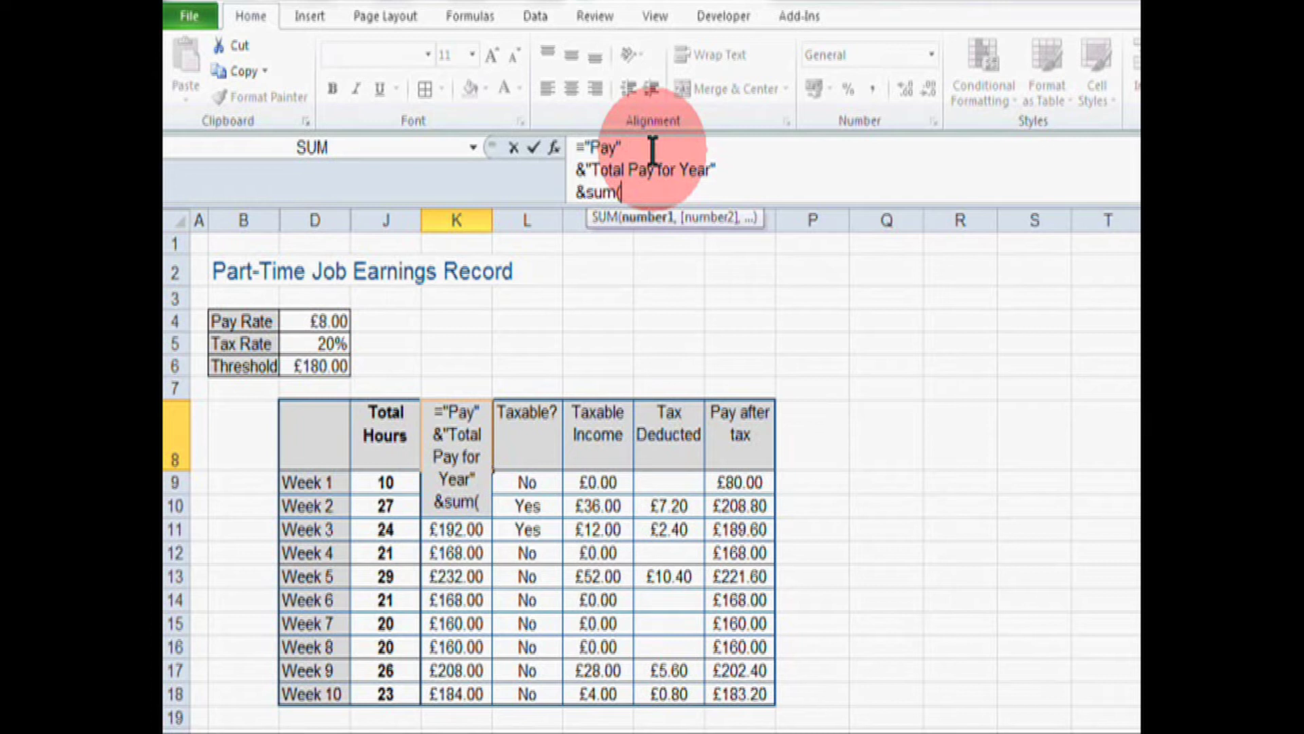
{"action": "key", "text": "BackSpace"}
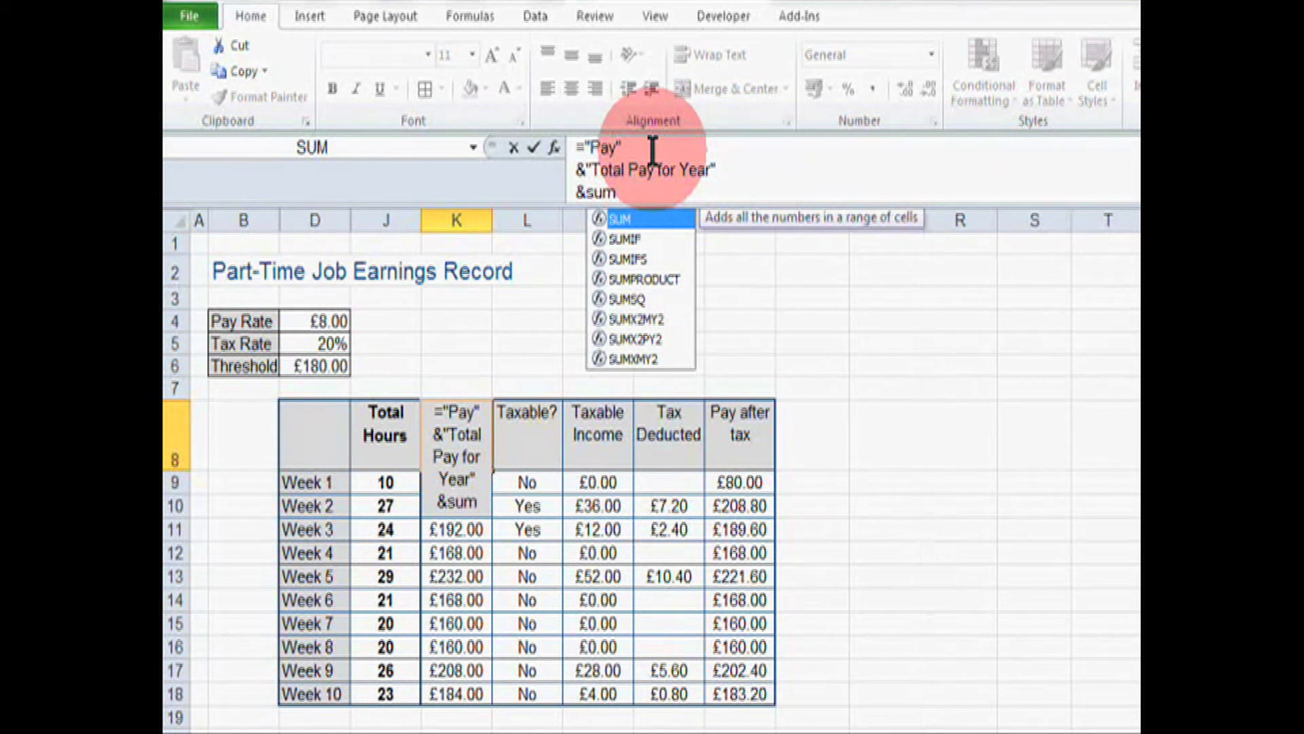
{"action": "type", "text": "("}
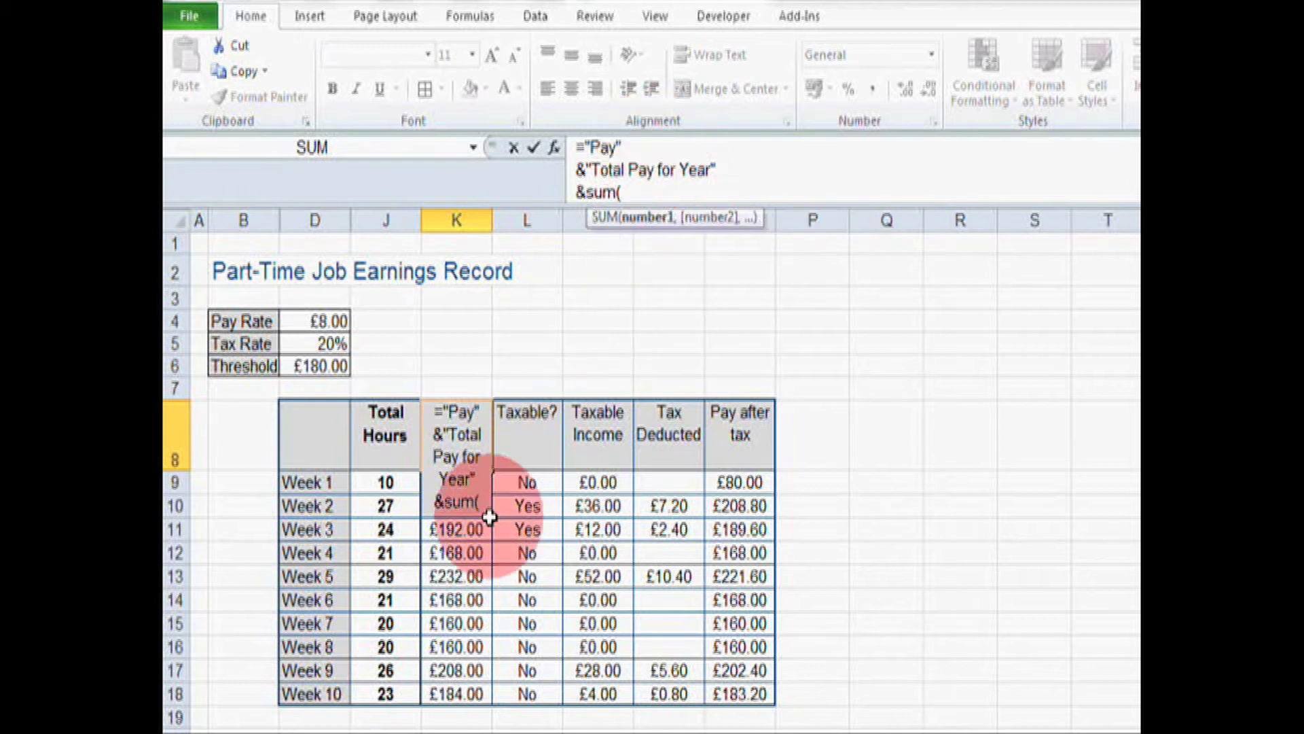
{"action": "left_click", "coordinate": [476, 701]}
{"action": "left_click_drag", "start_coordinate": [476, 700], "coordinate": [489, 481]}
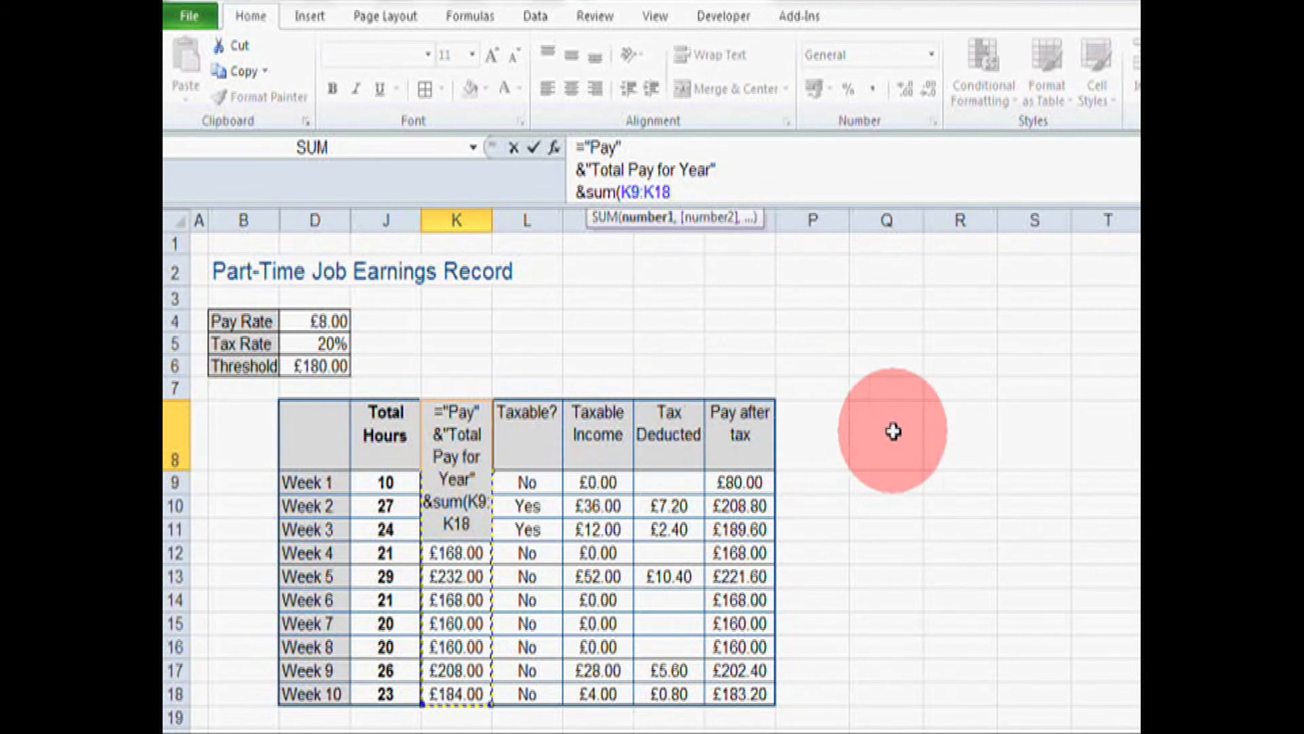
{"action": "type", "text": ")"}
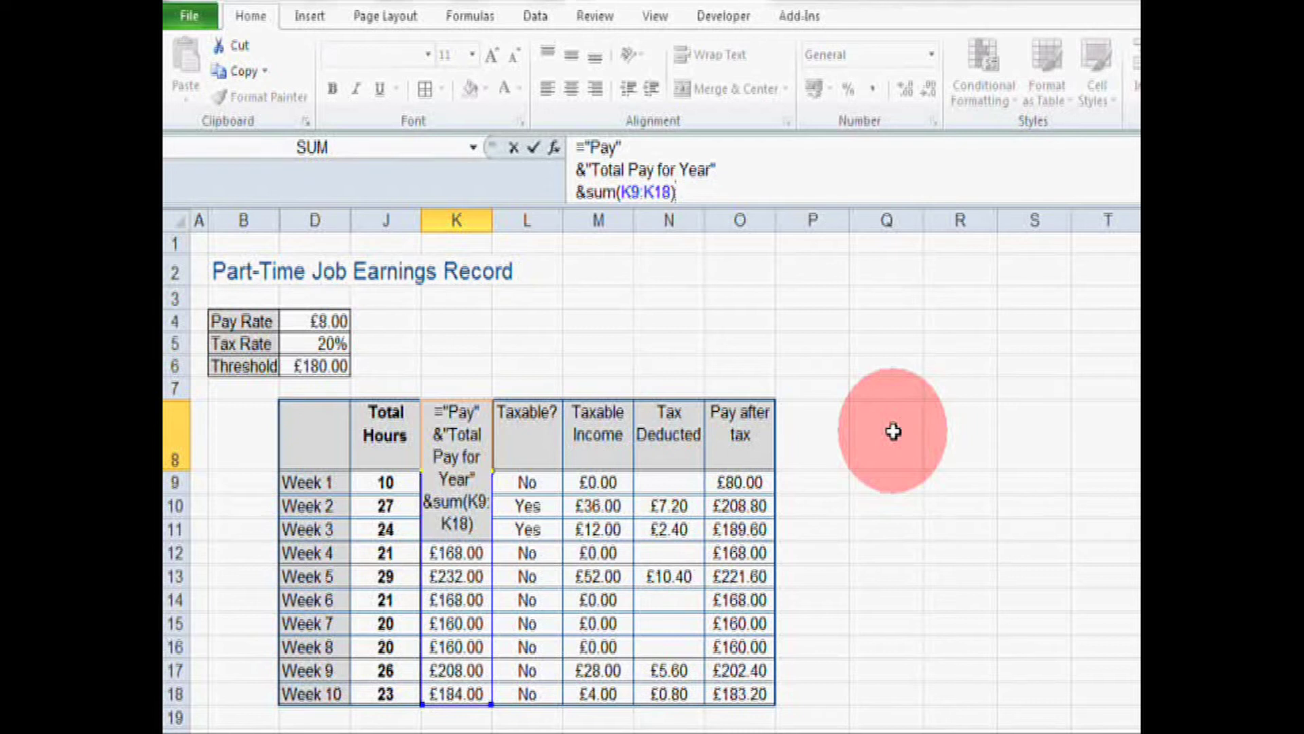
{"action": "key", "text": "Return"}
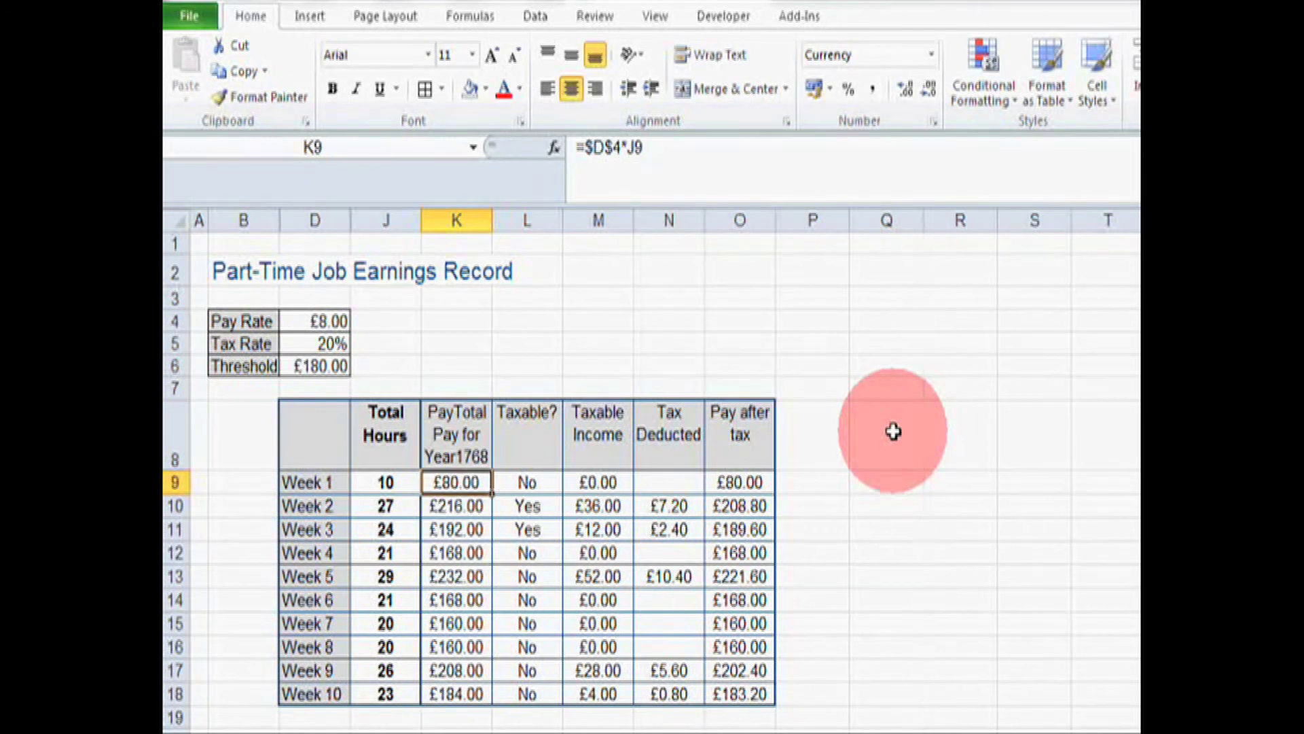
{"action": "left_click", "coordinate": [454, 451]}
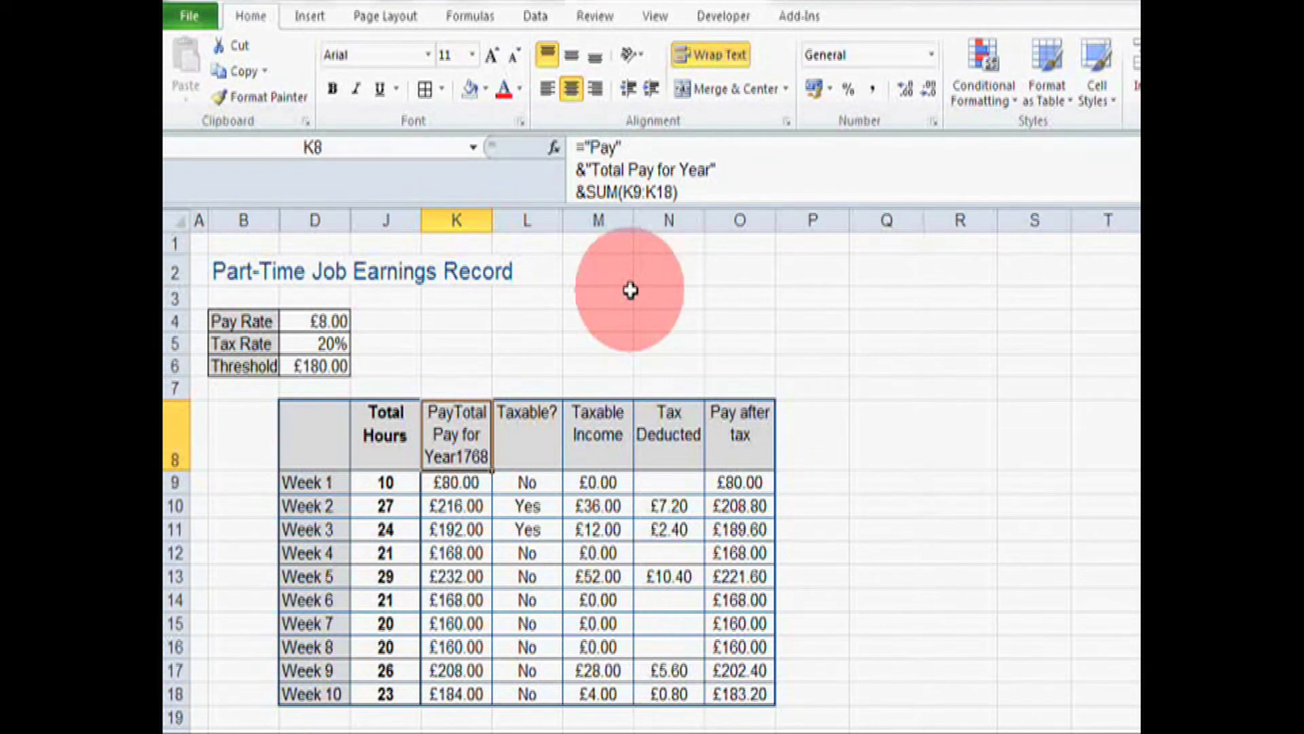
{"action": "left_click", "coordinate": [587, 170]}
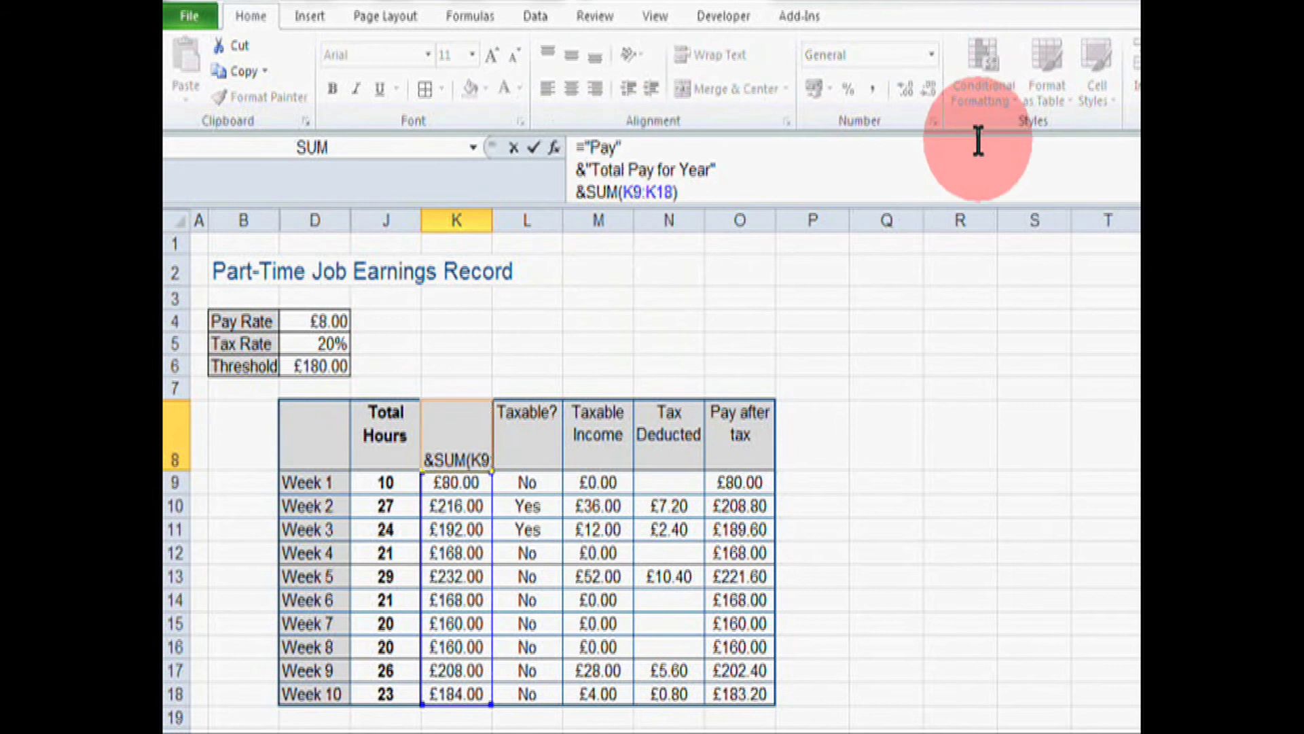
{"action": "key", "text": "ctrl+Return"}
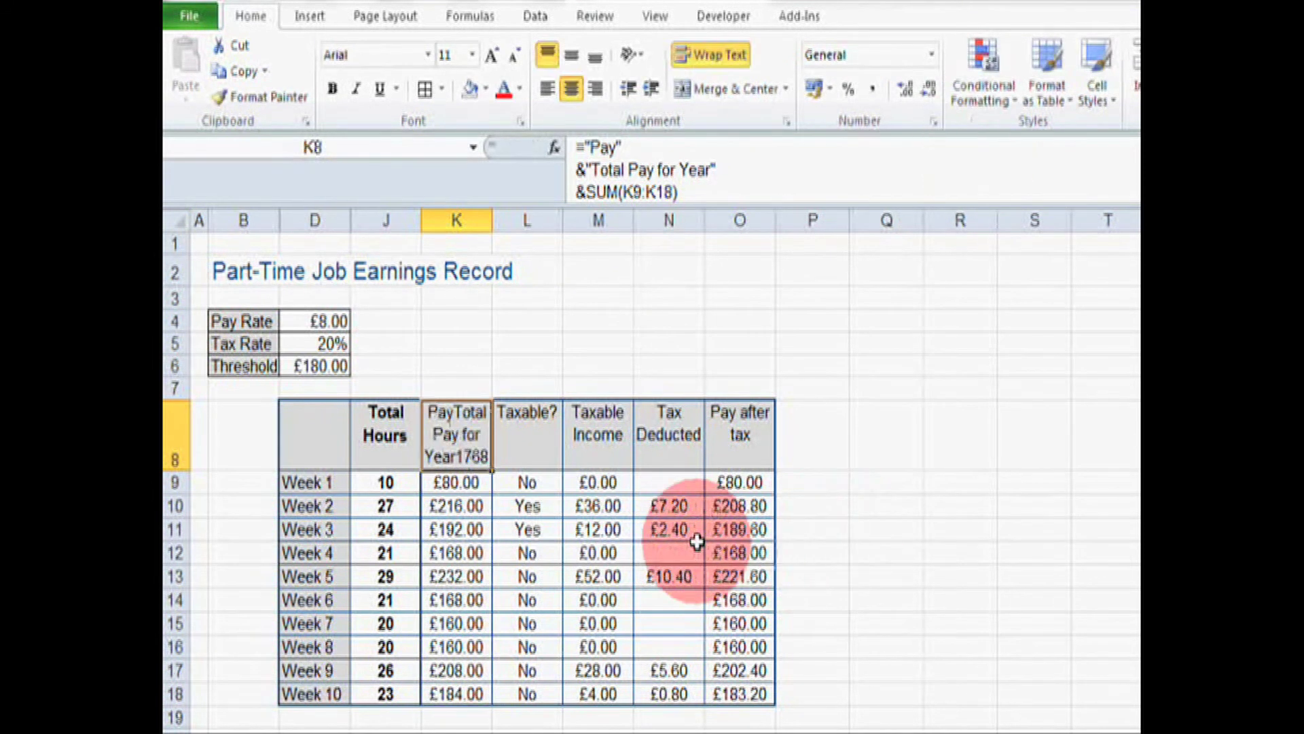
Step: Merge the K8 formula's two text strings into one, with a line break between Pay and Total Pay for Year inside the quotes
{"action": "left_click", "coordinate": [586, 169]}
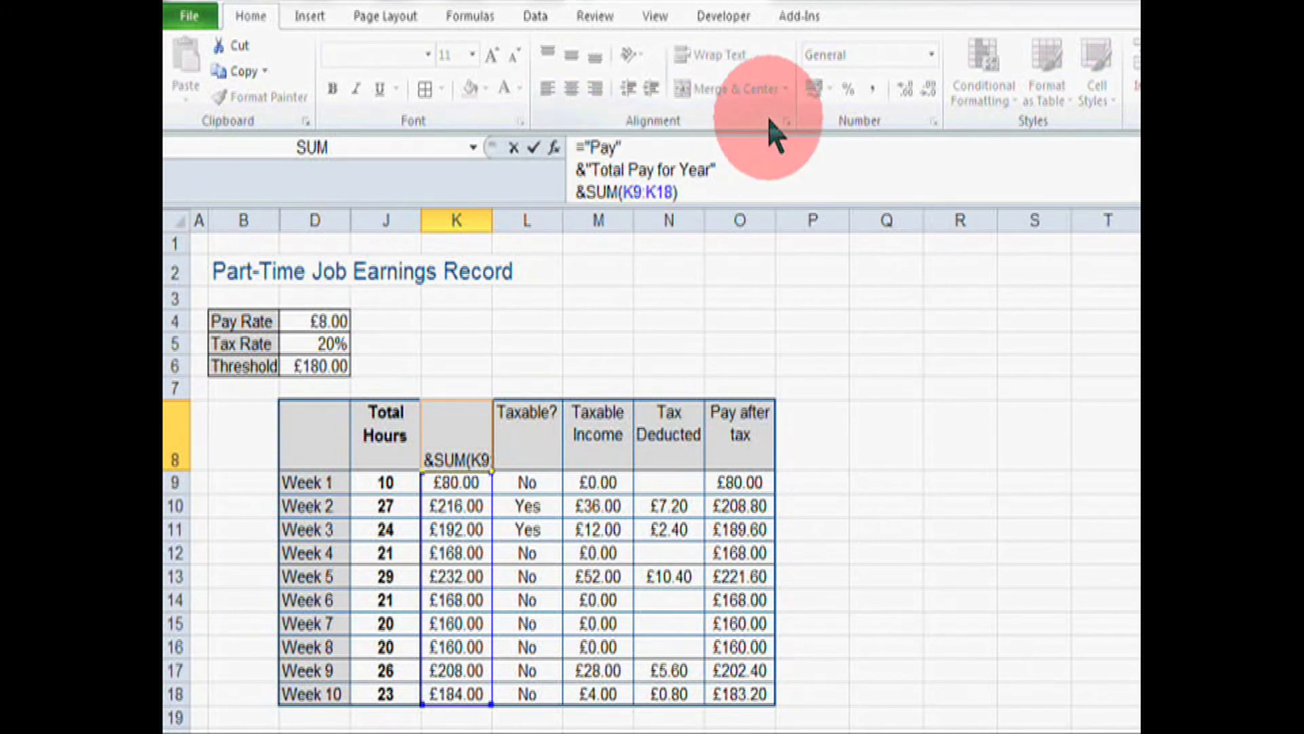
{"action": "key", "text": "BackSpace"}
{"action": "key", "text": "BackSpace"}
{"action": "key", "text": "BackSpace"}
{"action": "key", "text": "BackSpace"}
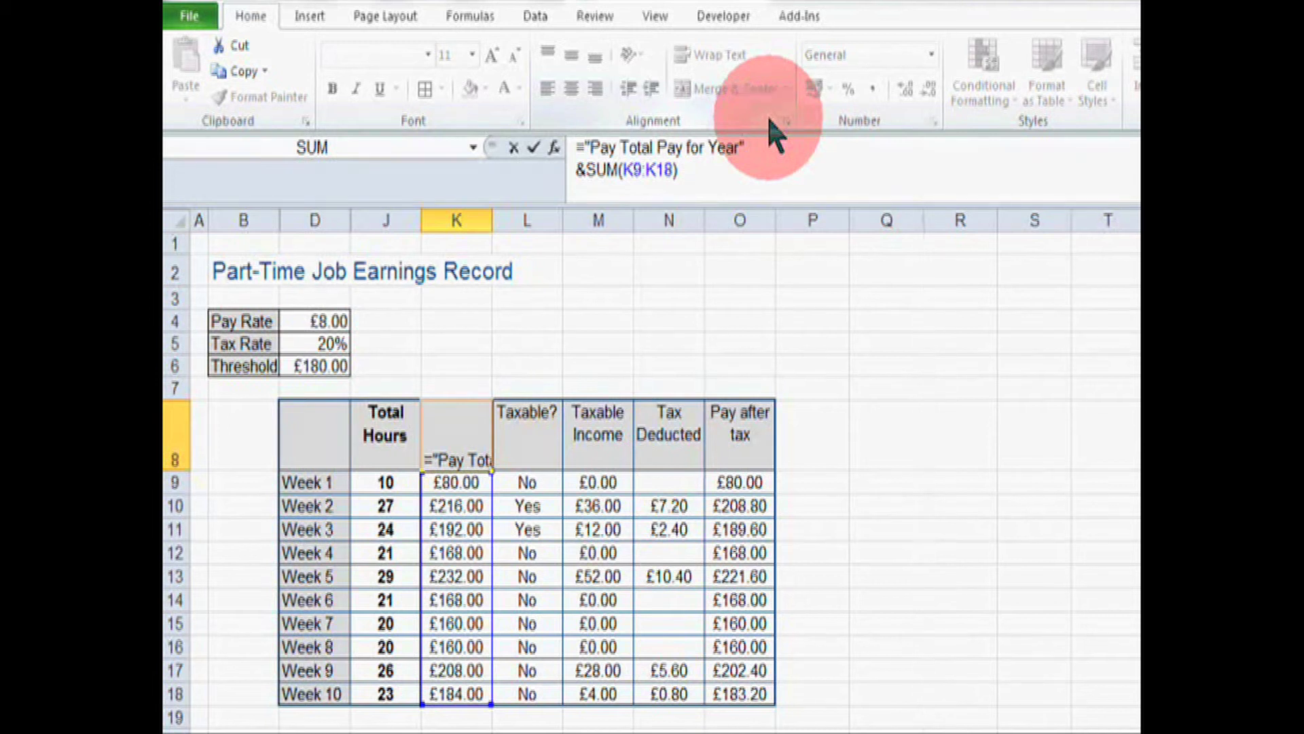
{"action": "key", "text": "alt"}
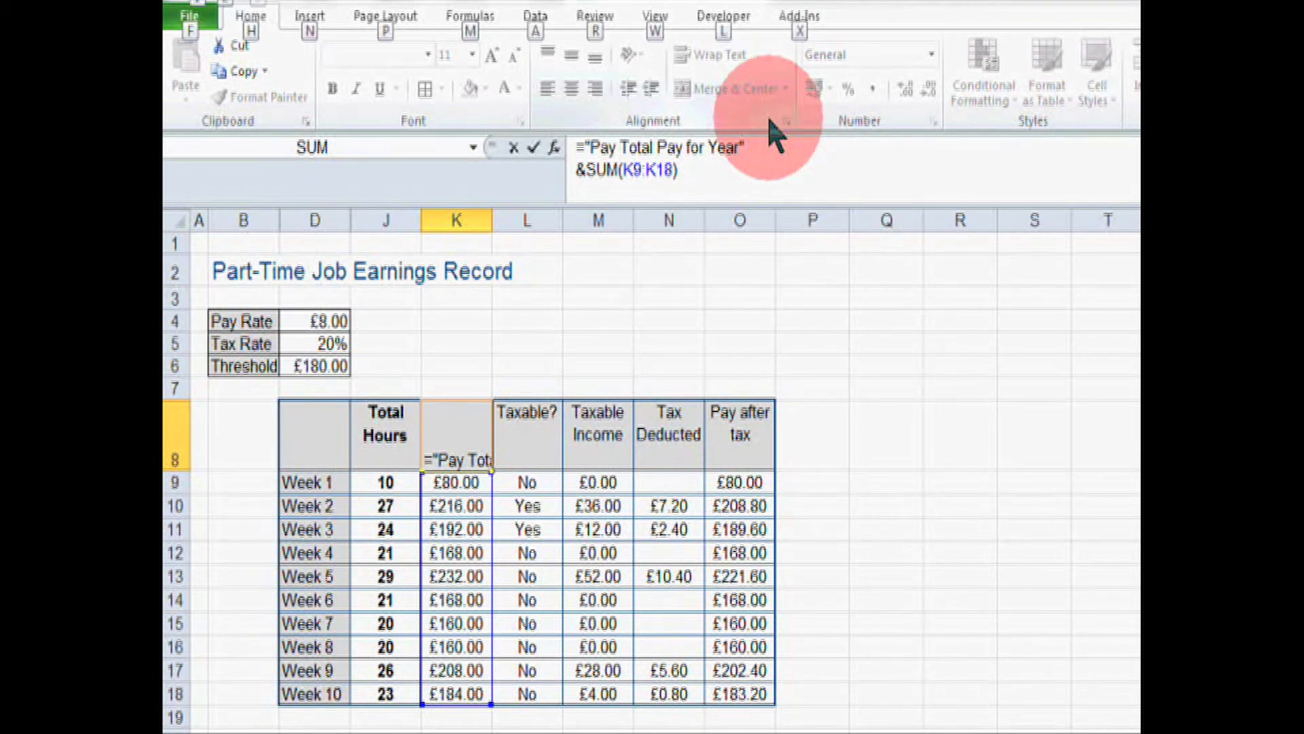
{"action": "key", "text": "alt+Return"}
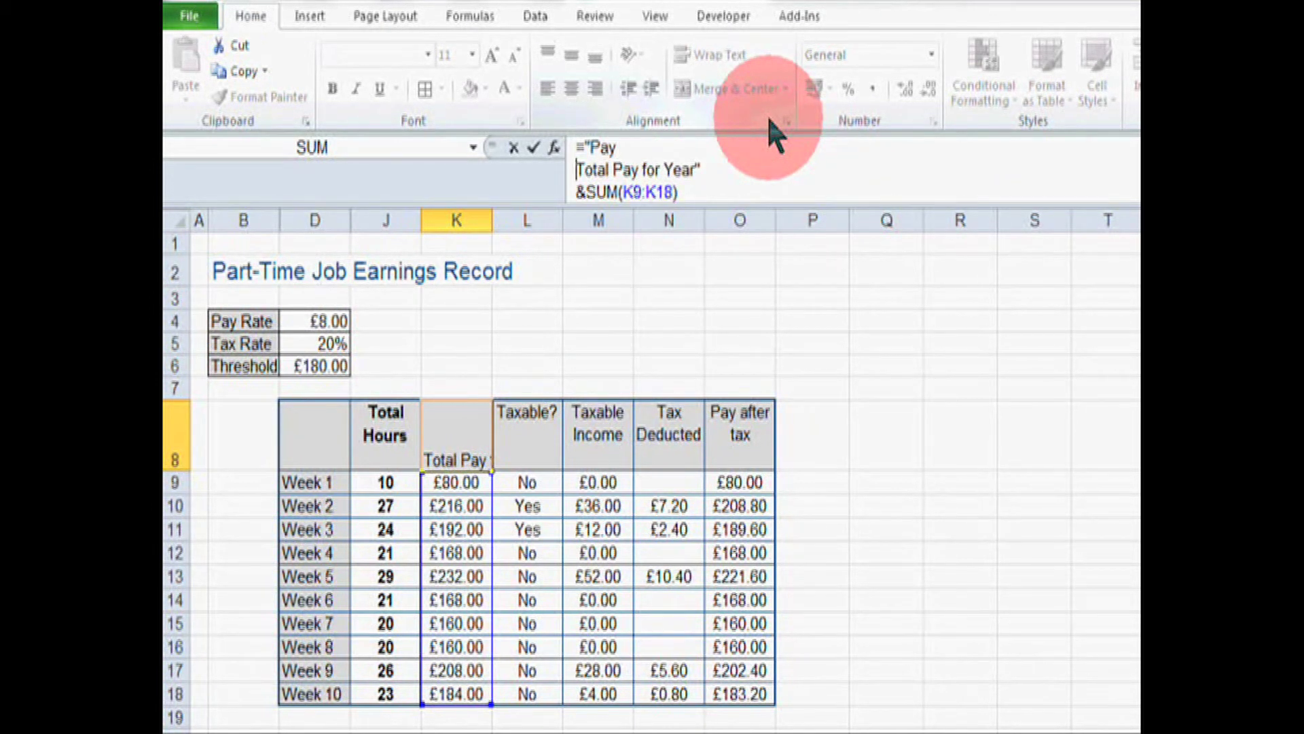
{"action": "key", "text": "Return"}
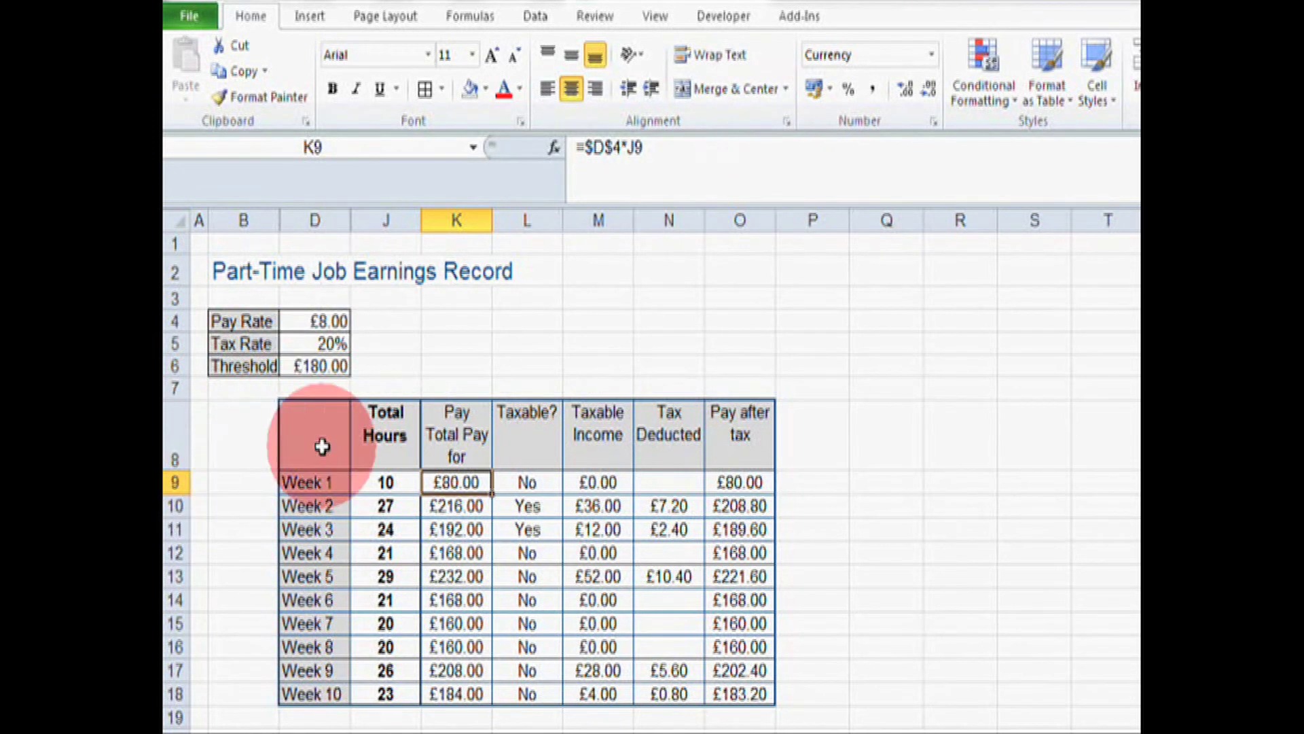
Step: Increase the height of row 8 to fit all four lines of the K8 heading
{"action": "left_click", "coordinate": [449, 443]}
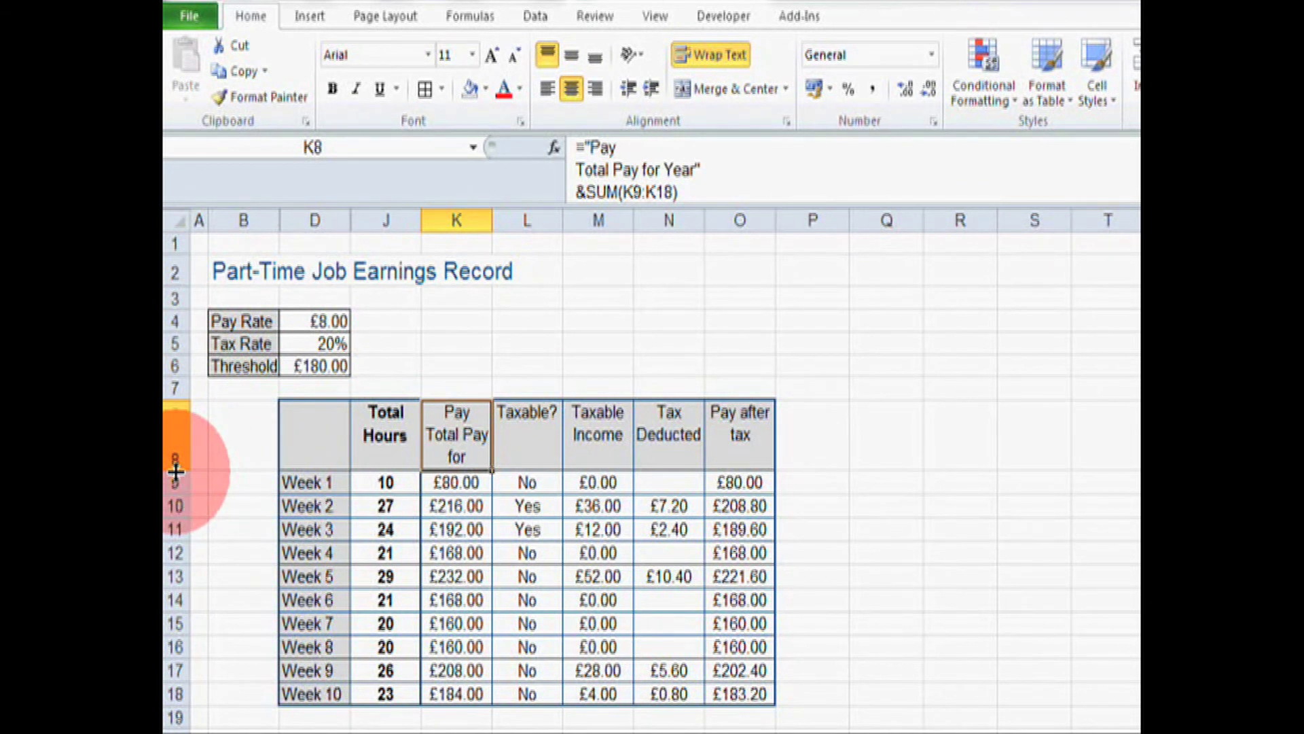
{"action": "left_click_drag", "start_coordinate": [175, 472], "coordinate": [175, 489]}
{"action": "left_click_drag", "start_coordinate": [497, 465], "coordinate": [499, 465]}
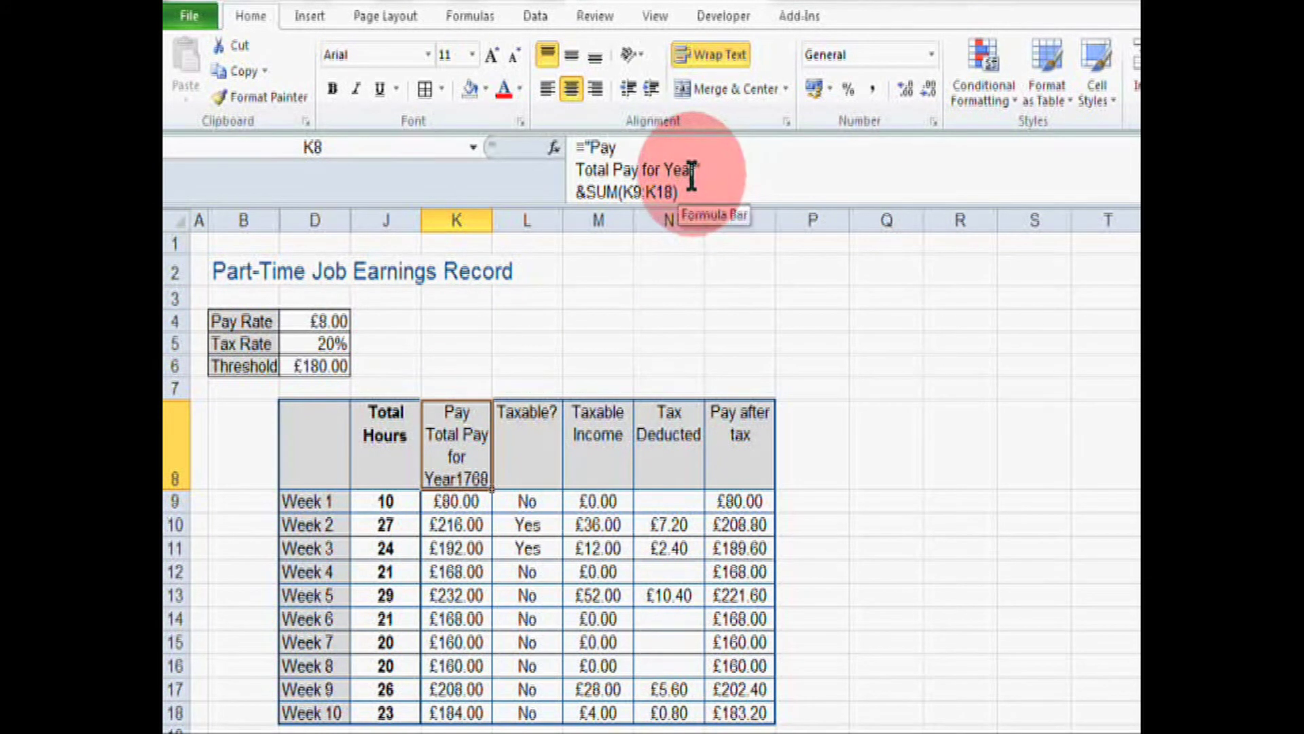
Step: Try to put the total on its own line by adding a line break between & and SUM(K9:K18) in K8
{"action": "left_click", "coordinate": [578, 192]}
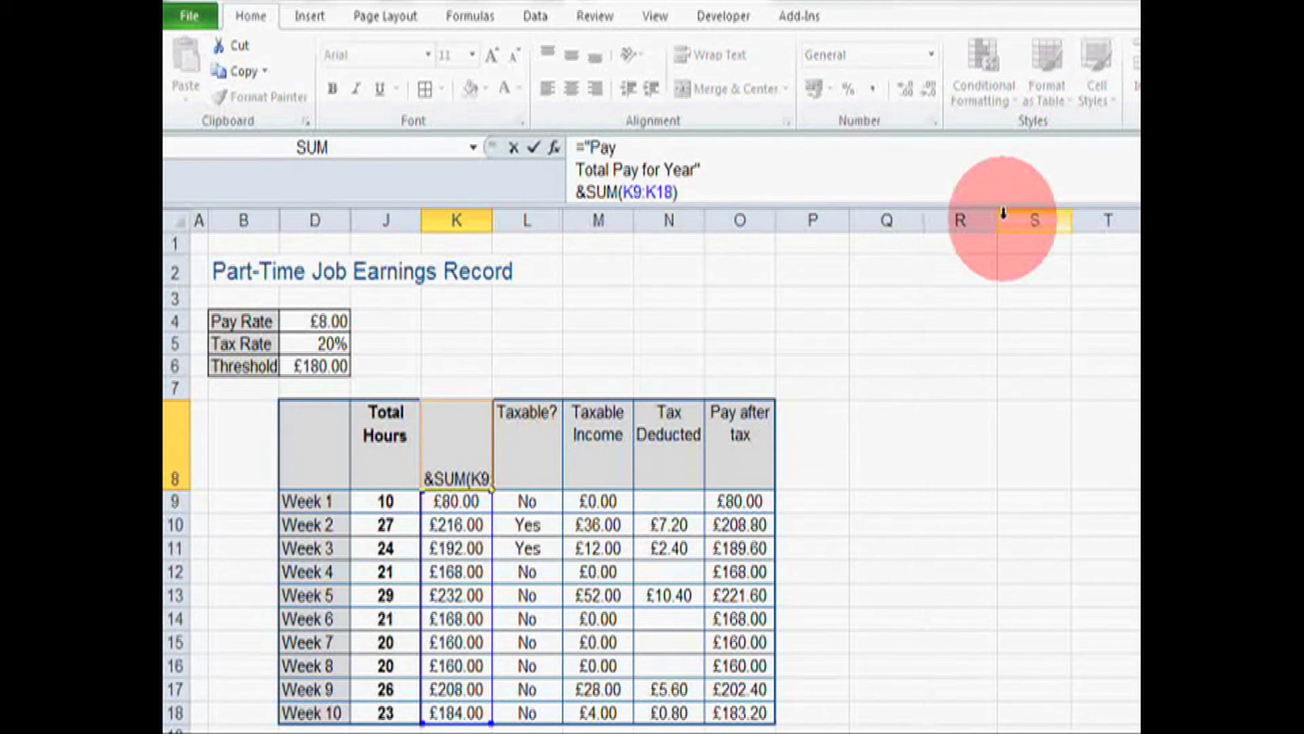
{"action": "key", "text": "alt+Return"}
{"action": "key", "text": "Return"}
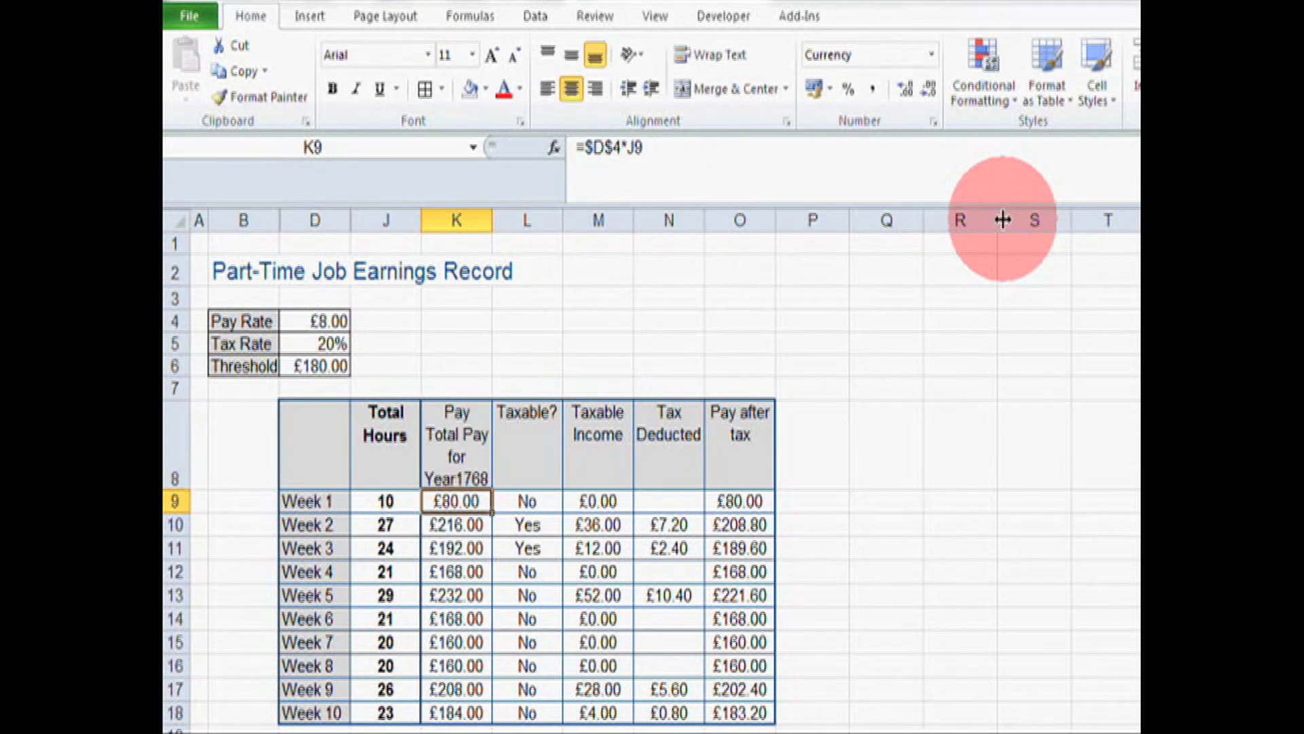
{"action": "left_click", "coordinate": [472, 441]}
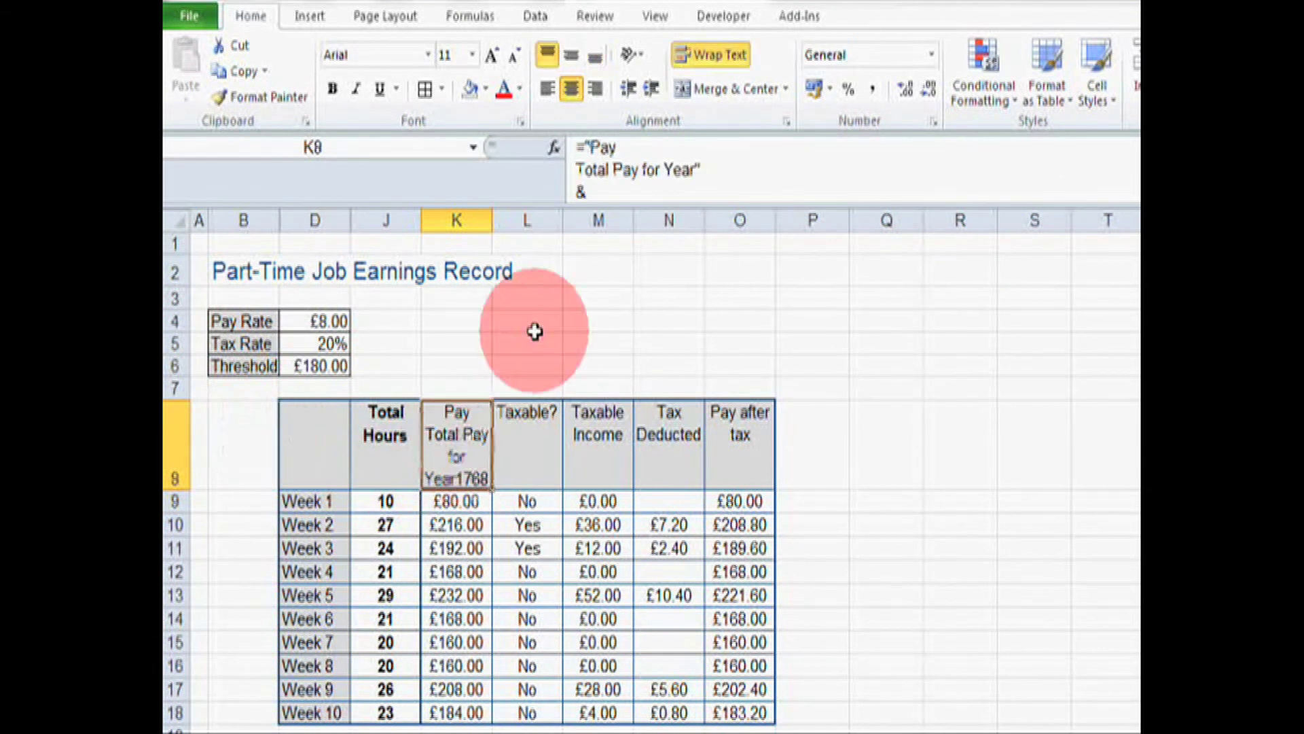
Step: Enlarge the formula bar to four lines and remove the line break after & in the K8 formula
{"action": "left_click_drag", "start_coordinate": [607, 200], "coordinate": [611, 218]}
{"action": "left_click", "coordinate": [601, 193]}
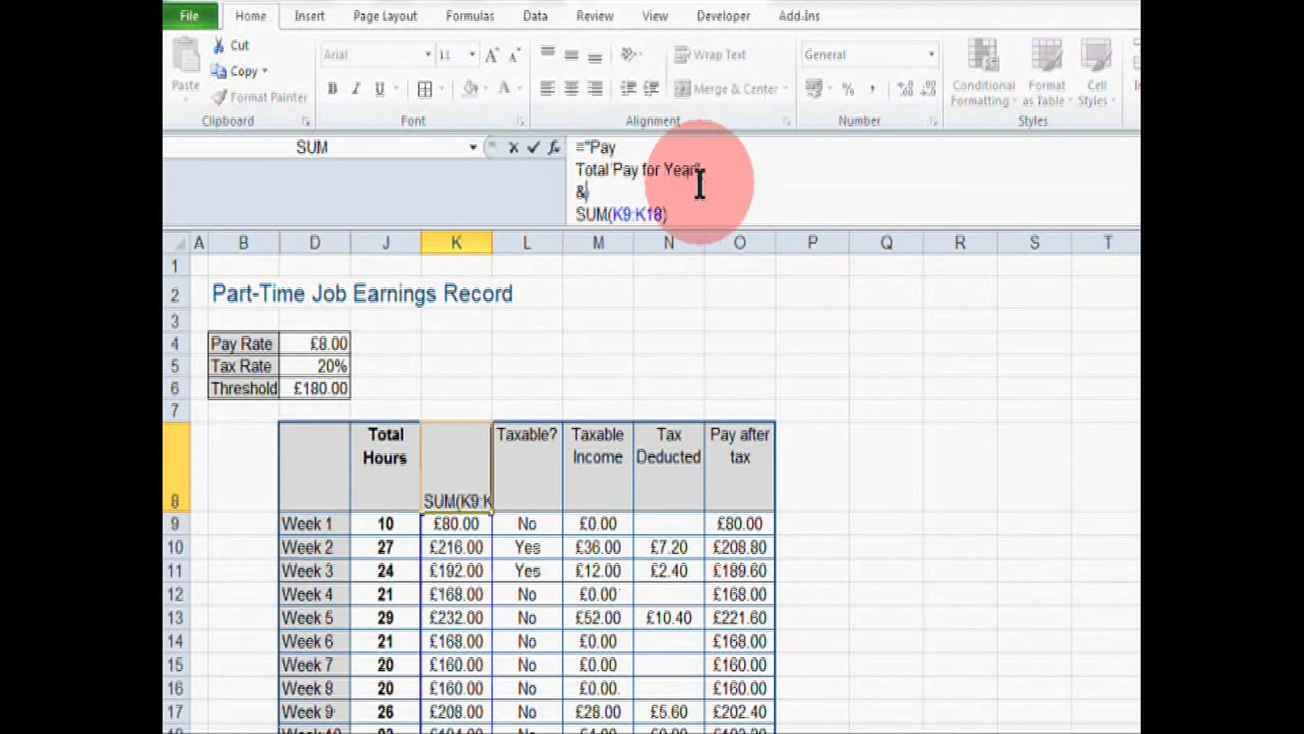
{"action": "key", "text": "Delete"}
Step: Try an extra line break before &SUM(K9:K18) in the K8 formula and make row 8 taller
{"action": "left_click", "coordinate": [699, 175]}
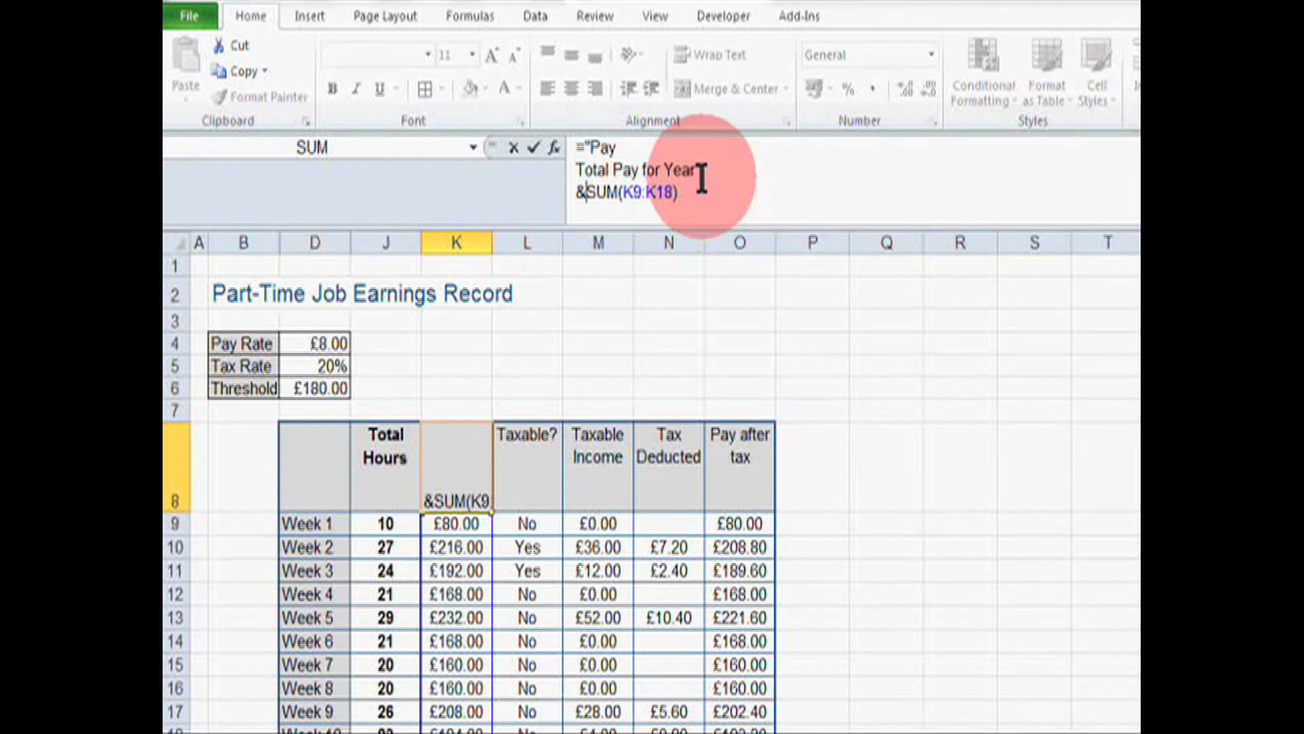
{"action": "key", "text": "alt+Return"}
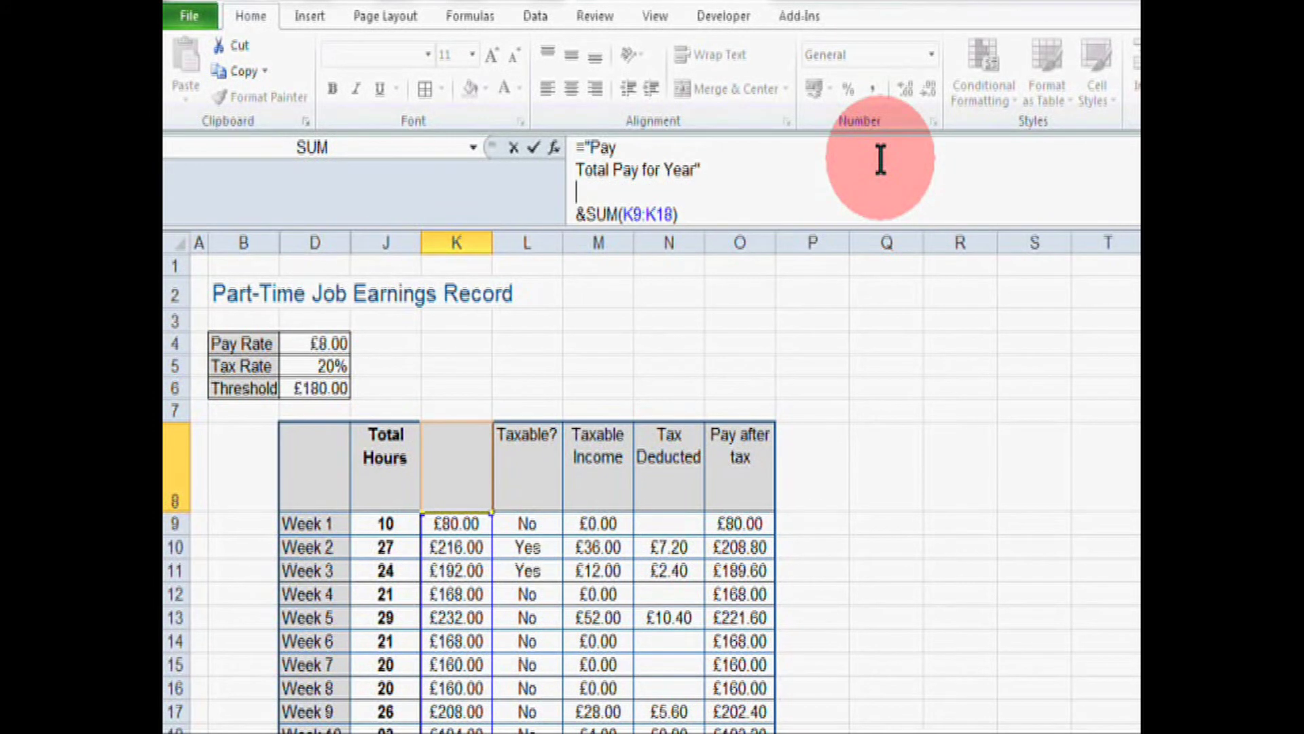
{"action": "key", "text": "Return"}
{"action": "left_click", "coordinate": [437, 482]}
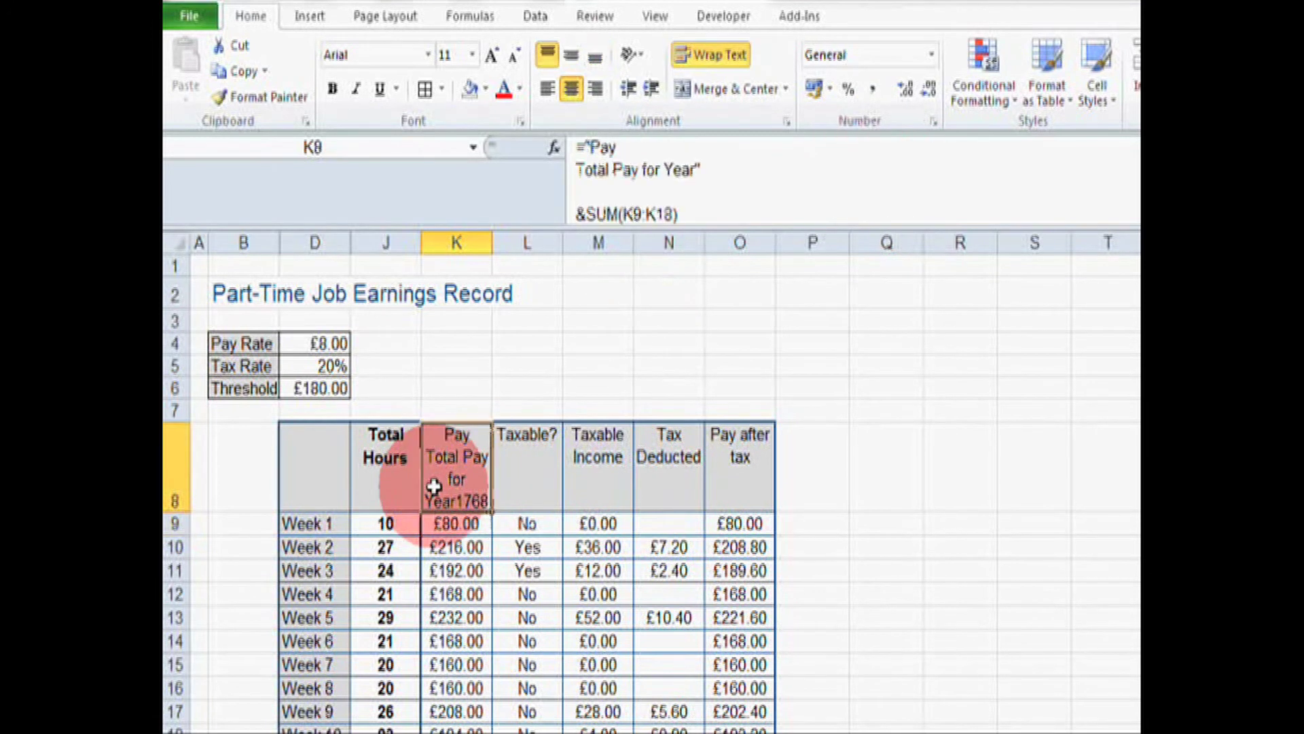
{"action": "left_click_drag", "start_coordinate": [174, 512], "coordinate": [175, 526]}
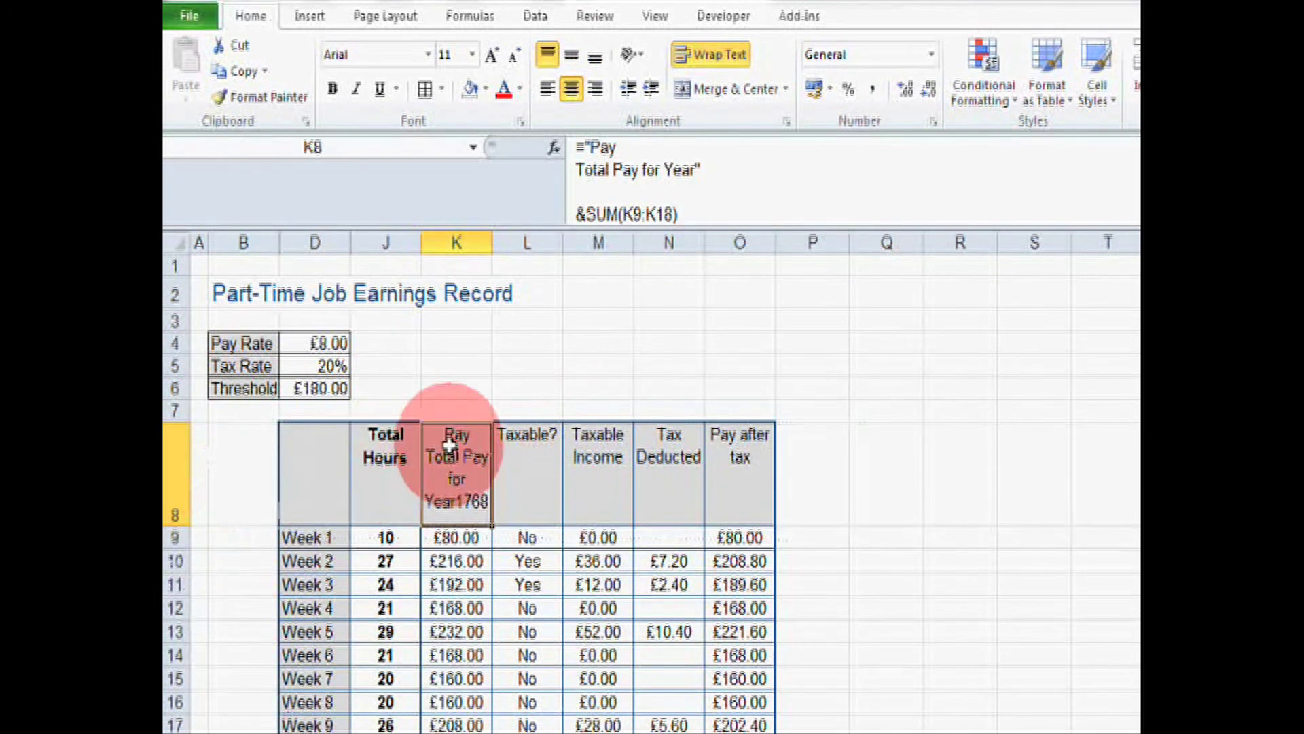
Step: Add a space after Year inside the K8 heading text and delete the blank line before &SUM(K9:K18)
{"action": "left_click", "coordinate": [691, 170]}
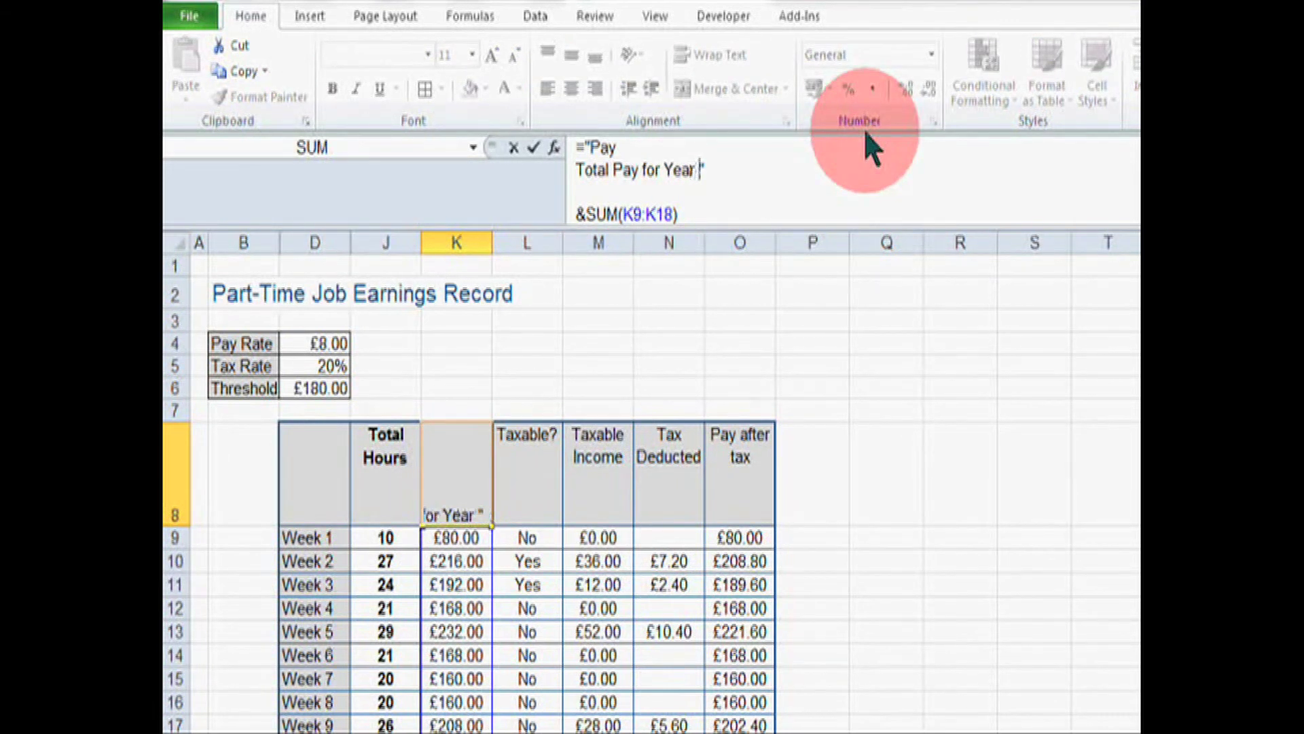
{"action": "key", "text": "Return"}
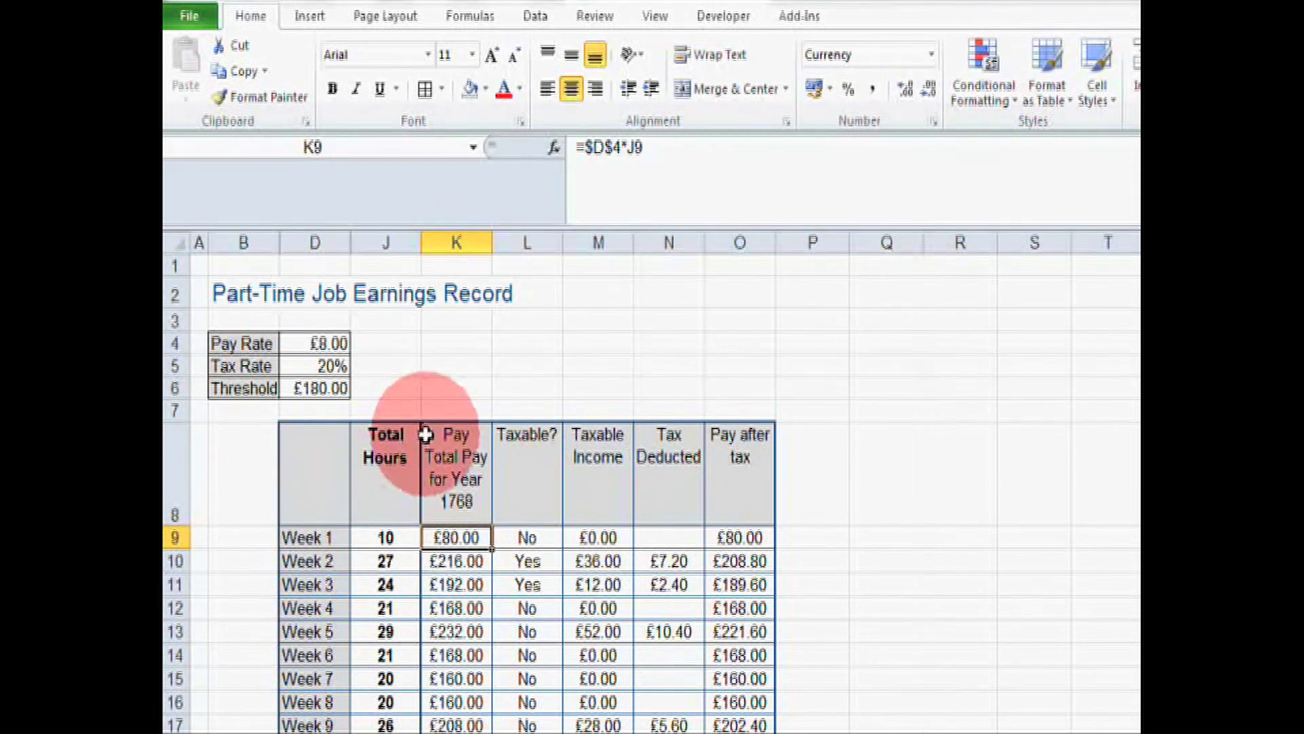
{"action": "left_click", "coordinate": [448, 469]}
{"action": "left_click", "coordinate": [652, 183]}
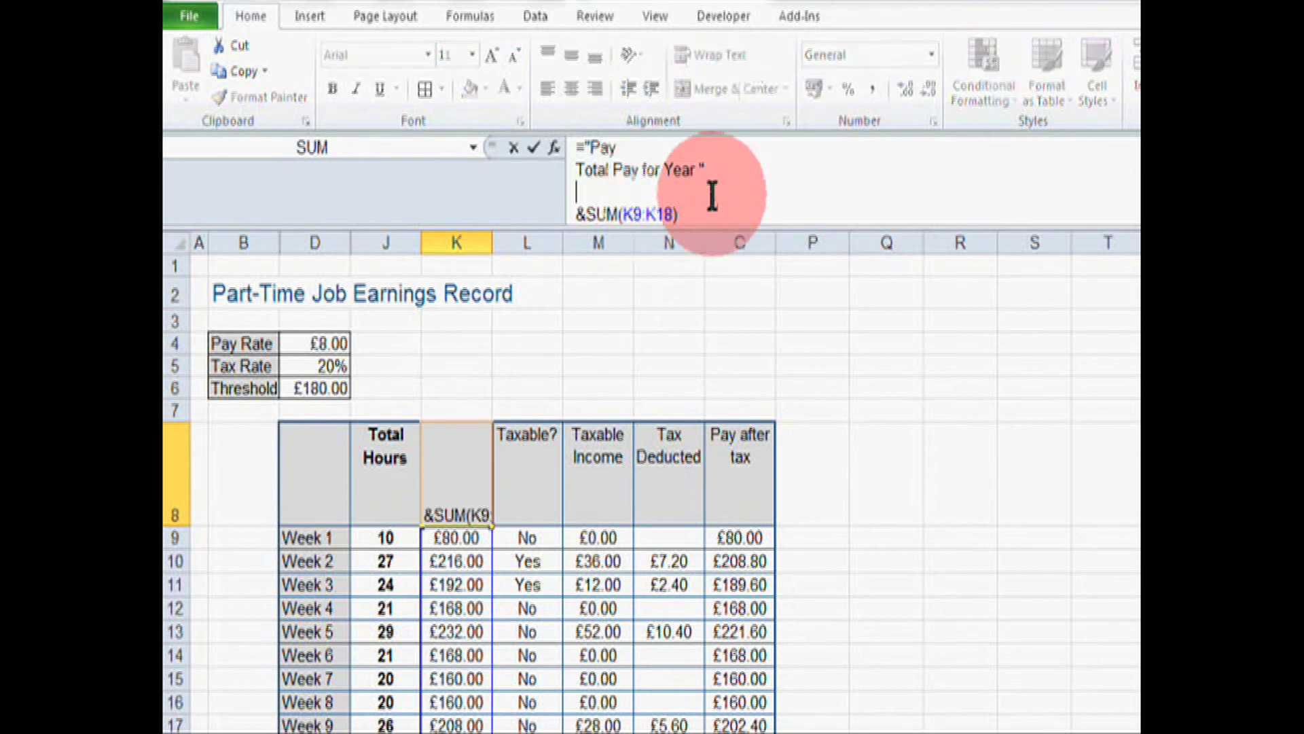
{"action": "key", "text": "BackSpace"}
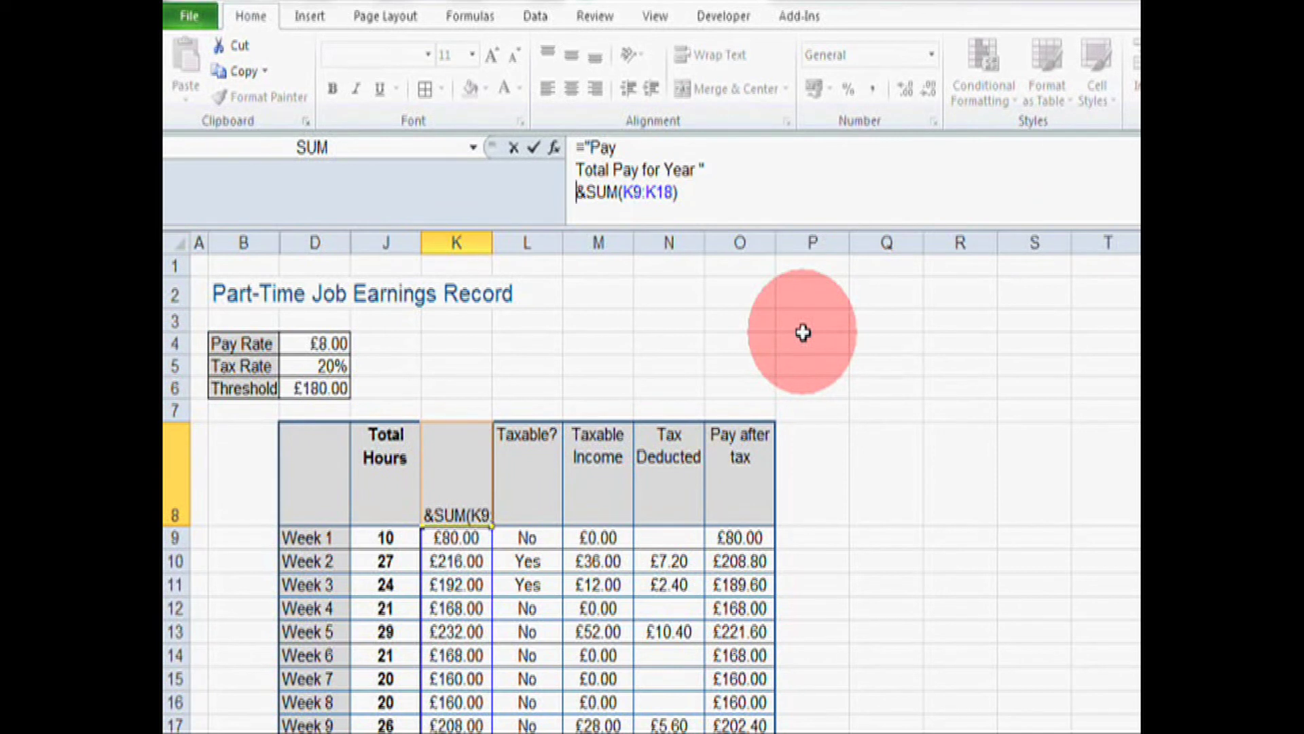
{"action": "key", "text": "Return"}
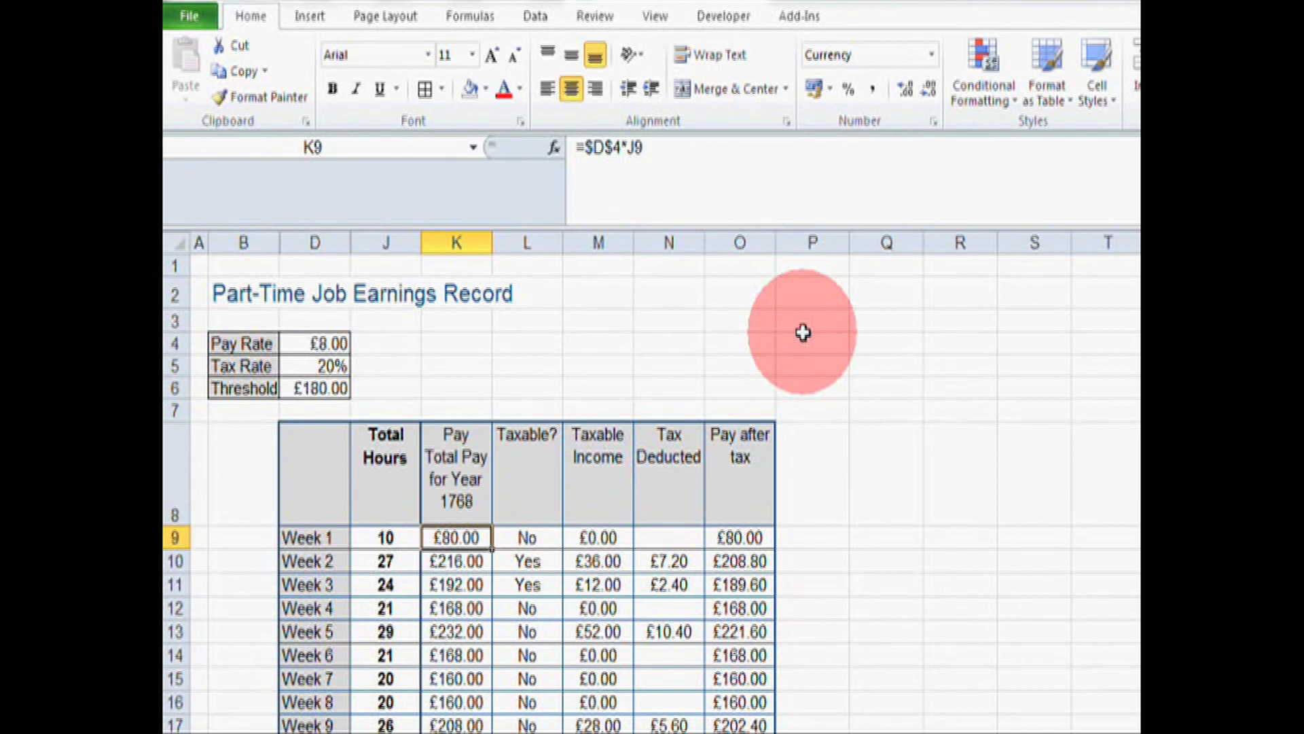
Step: Reduce the height of row 8 slightly to fit the four-line K8 heading
{"action": "left_click", "coordinate": [467, 479]}
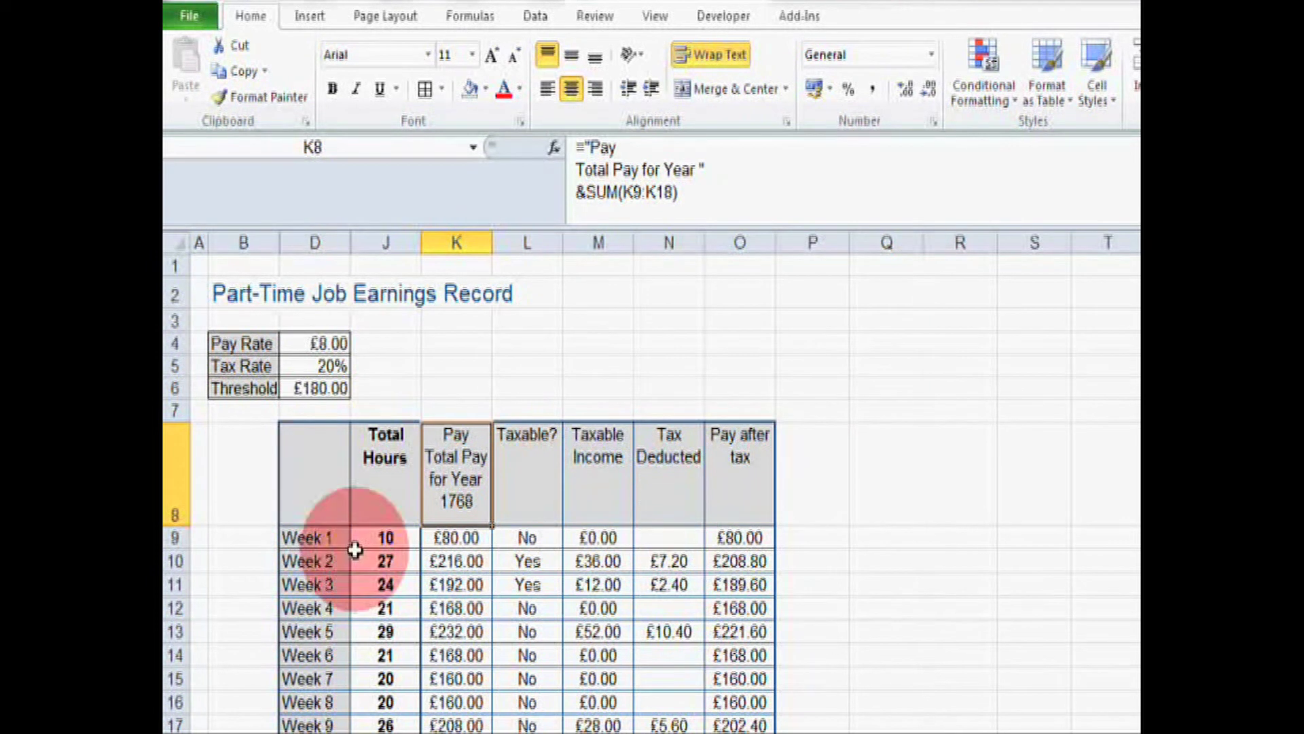
{"action": "left_click_drag", "start_coordinate": [178, 521], "coordinate": [178, 517]}
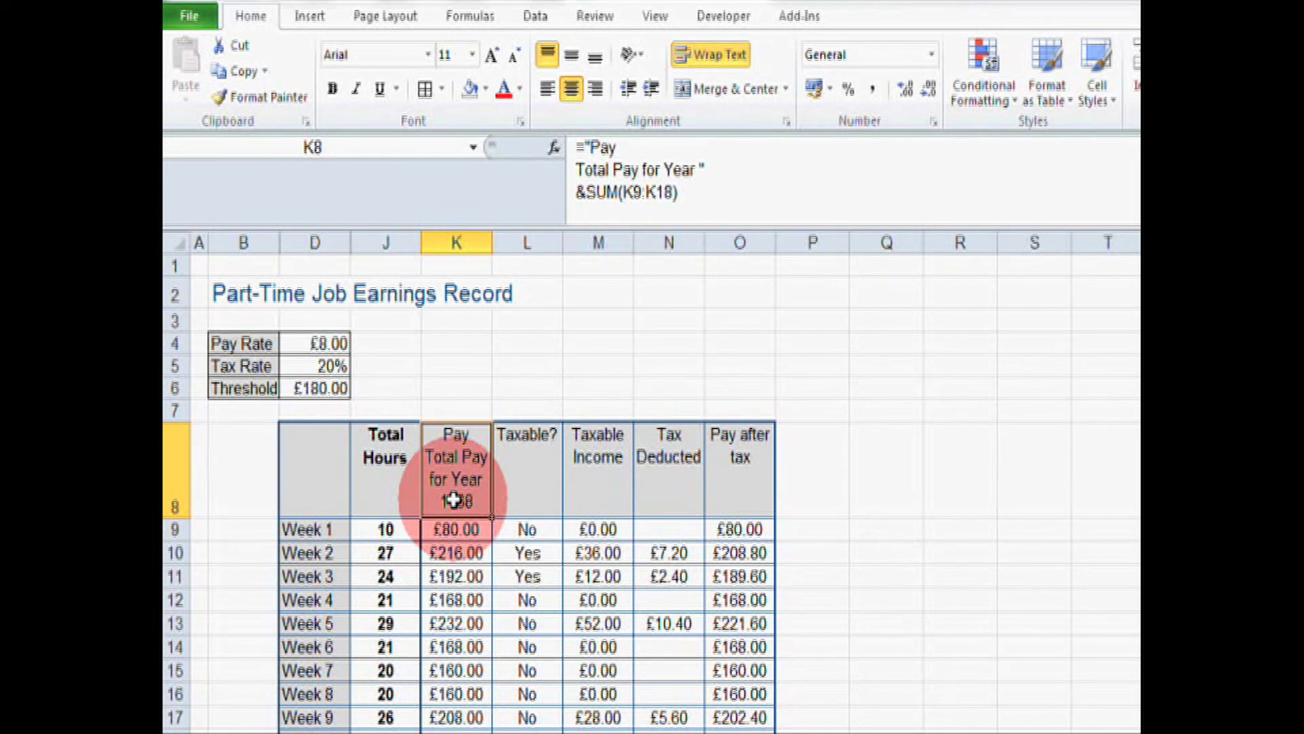
{"action": "left_click", "coordinate": [718, 163]}
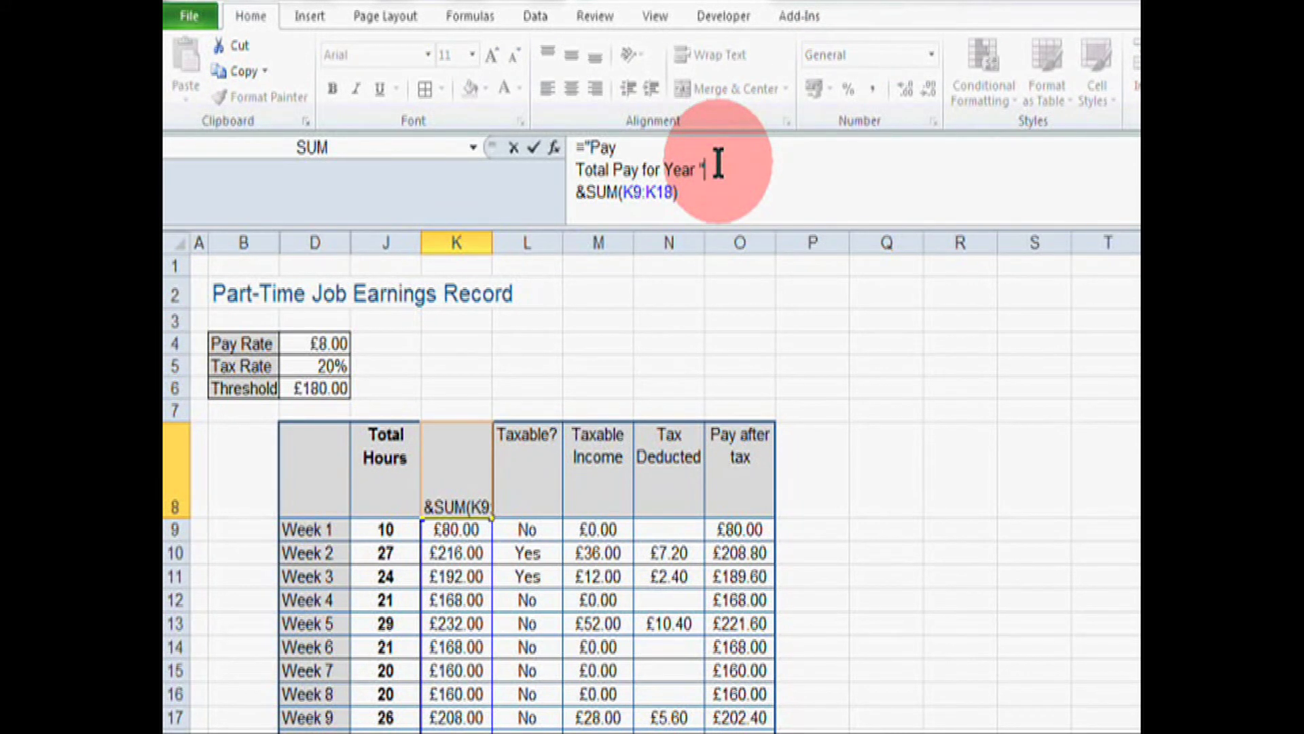
{"action": "key", "text": "Return"}
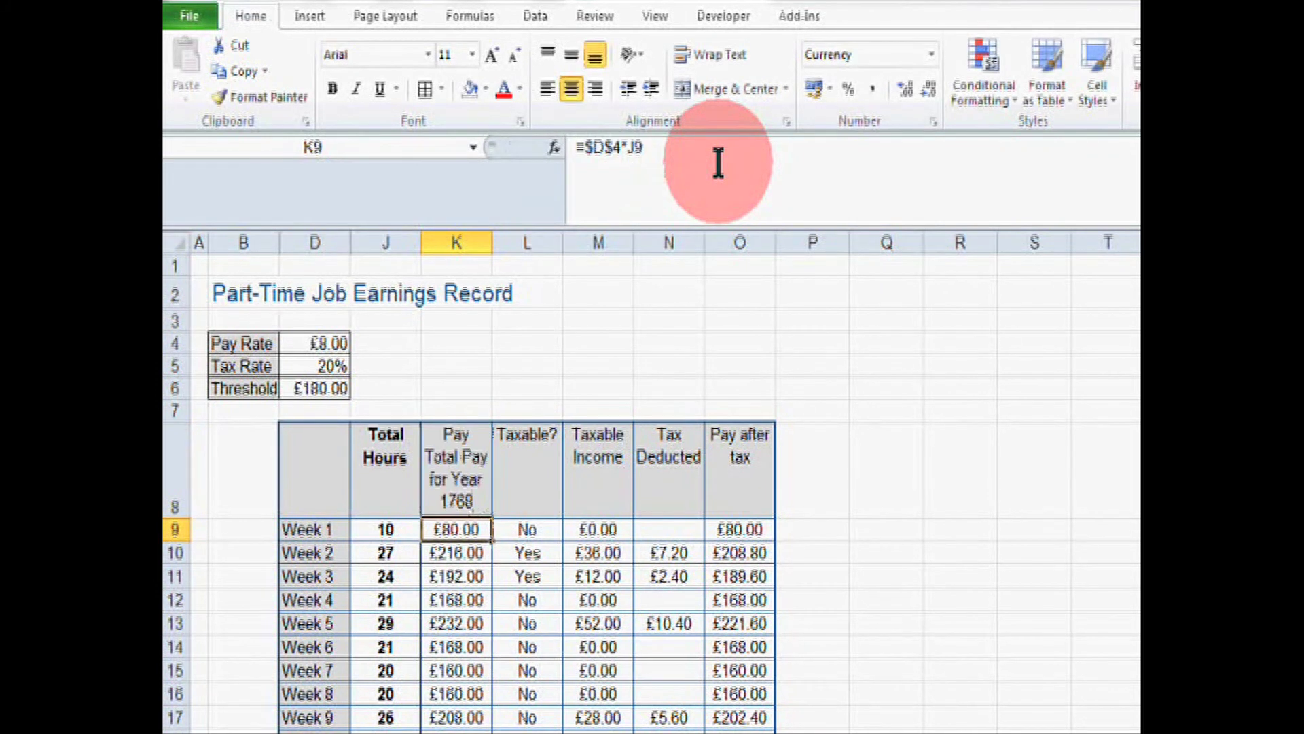
Step: Add a £ sign after the space following Year, inside the closing quote of the K8 heading formula
{"action": "left_click", "coordinate": [458, 475]}
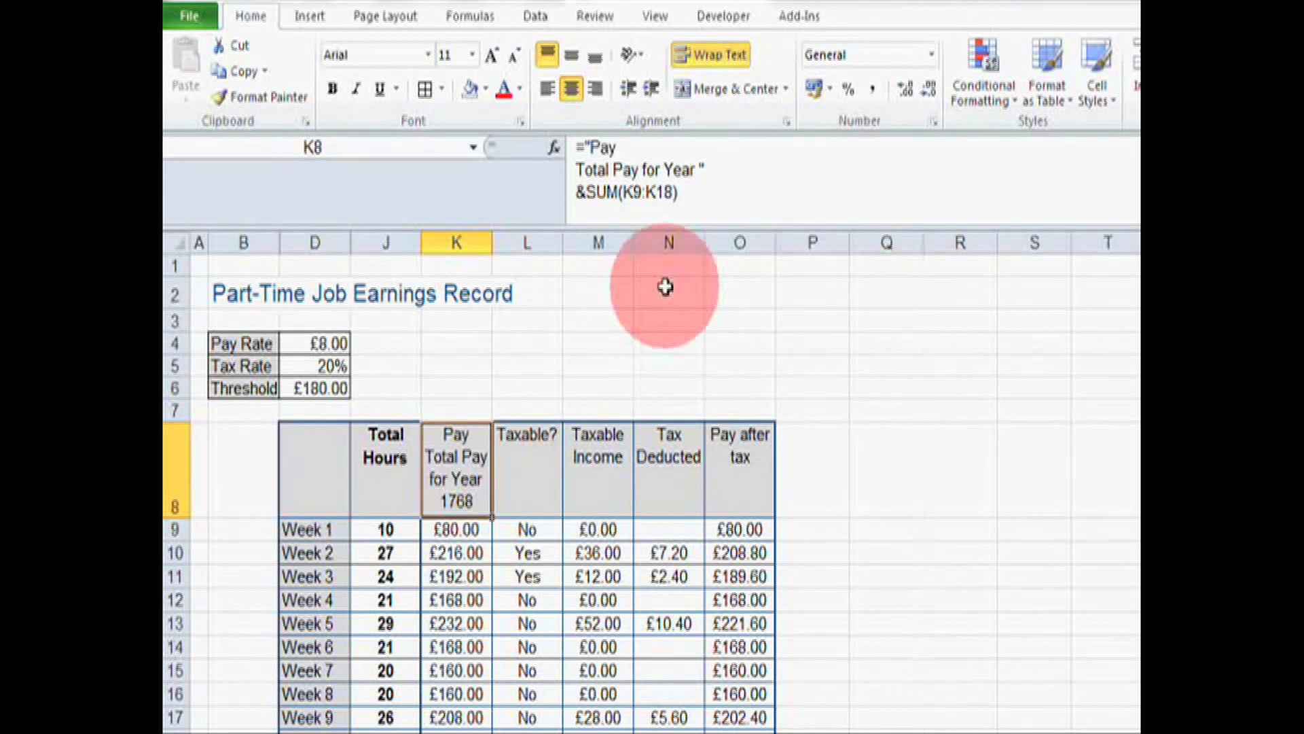
{"action": "left_click", "coordinate": [701, 167]}
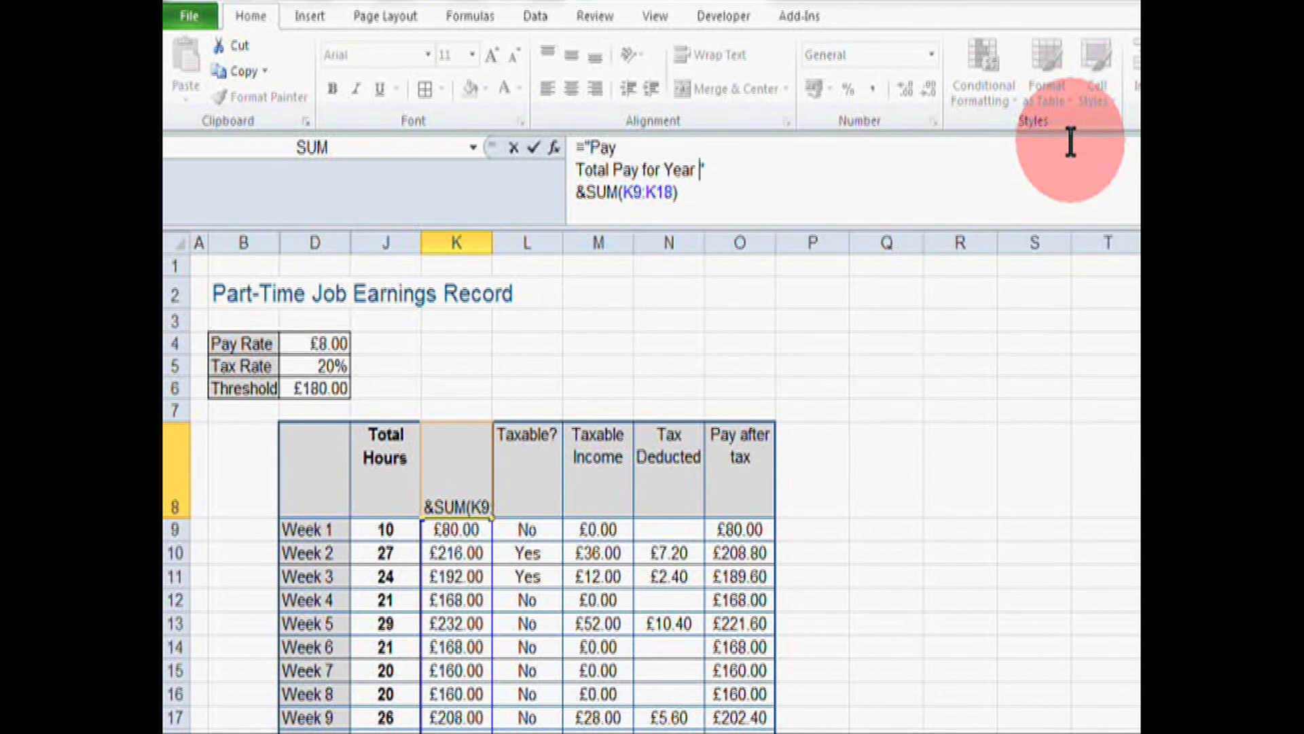
{"action": "type", "text": "£"}
{"action": "key", "text": "Return"}
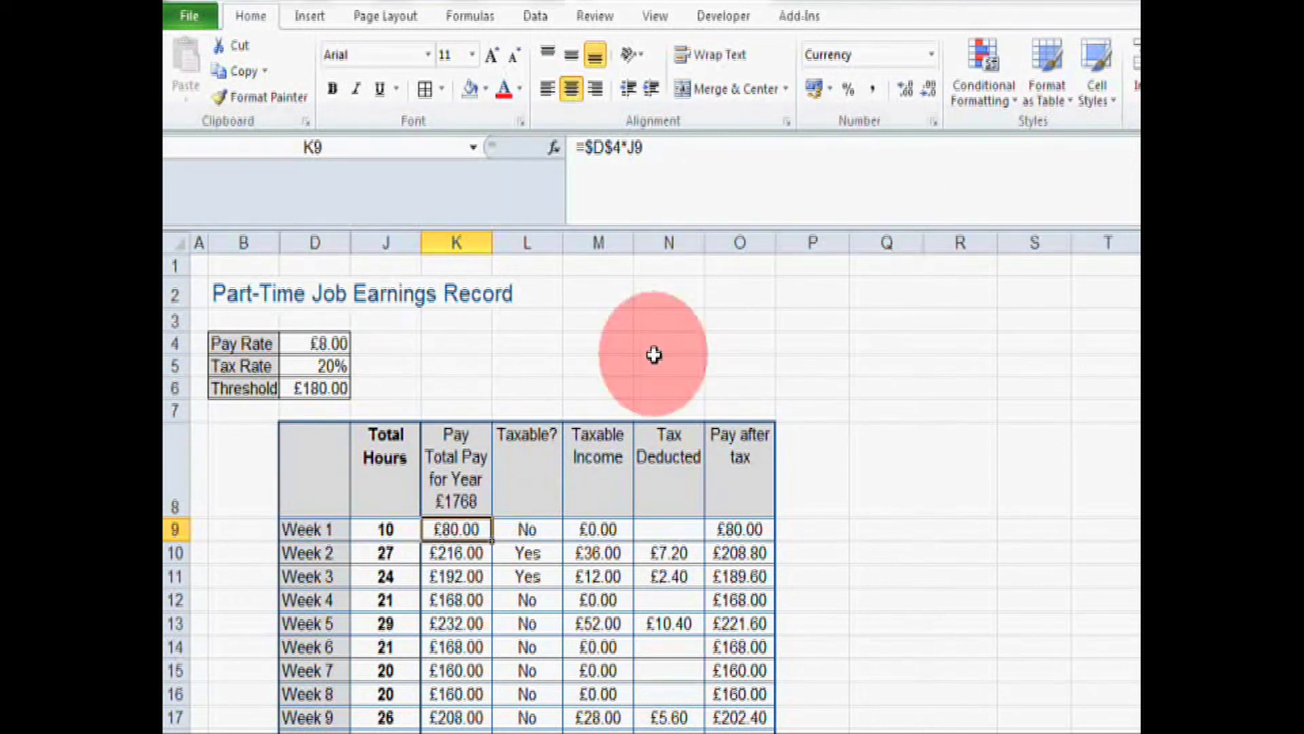
{"action": "left_click", "coordinate": [454, 465]}
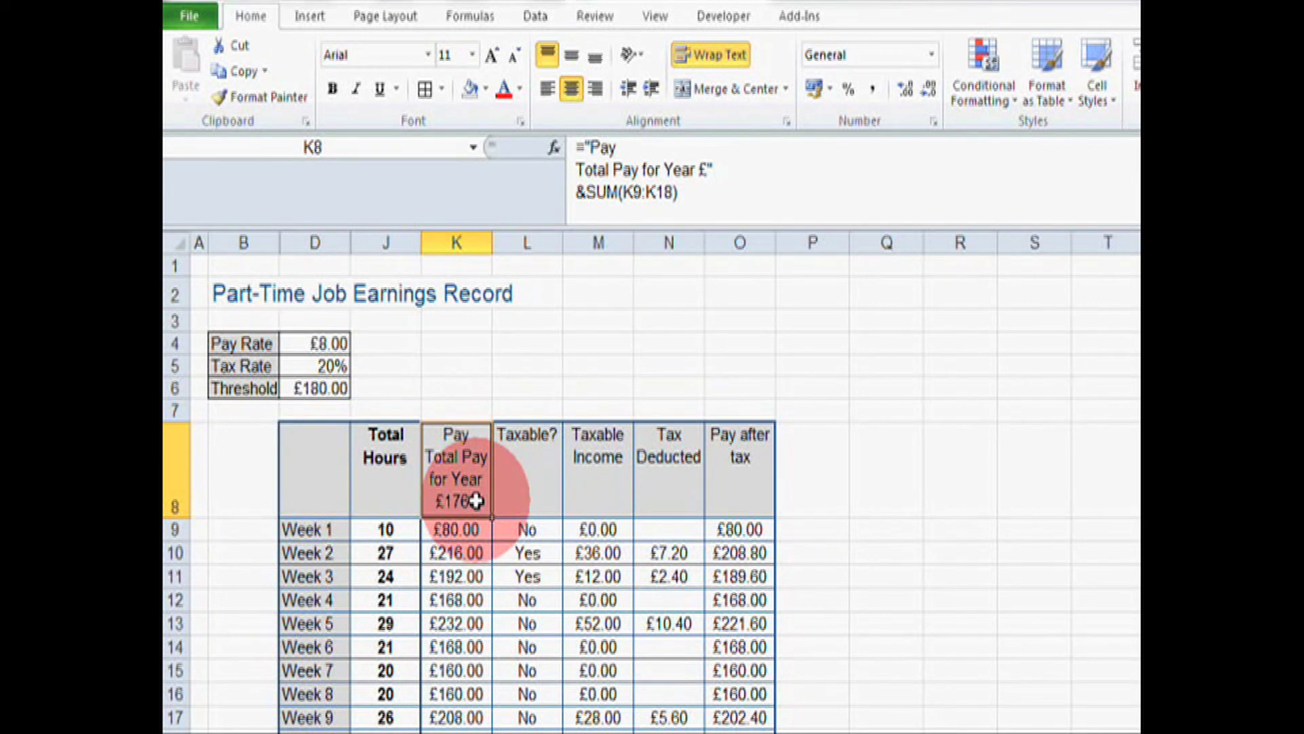
Step: Set the Week 1 total hours in J9 to 30 to test the K8 heading total
{"action": "left_click_drag", "start_coordinate": [466, 530], "coordinate": [469, 728]}
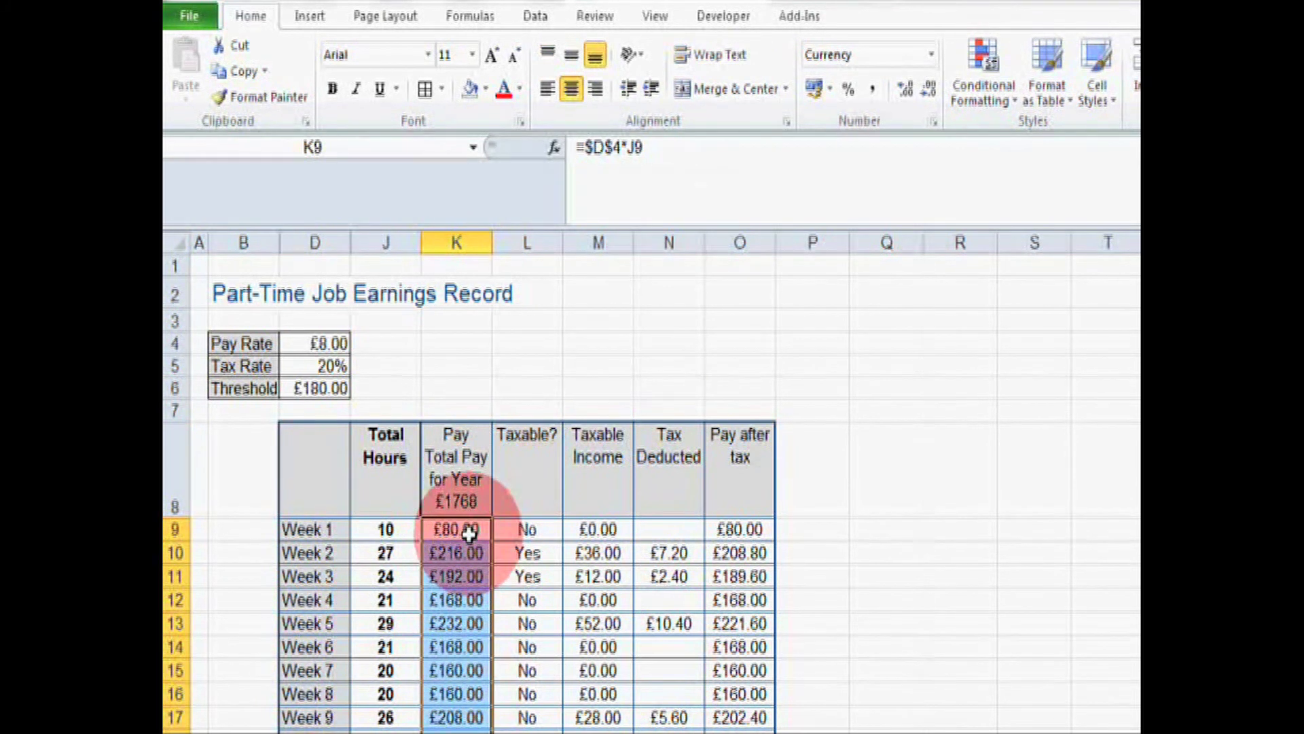
{"action": "left_click", "coordinate": [464, 498]}
{"action": "left_click", "coordinate": [387, 530]}
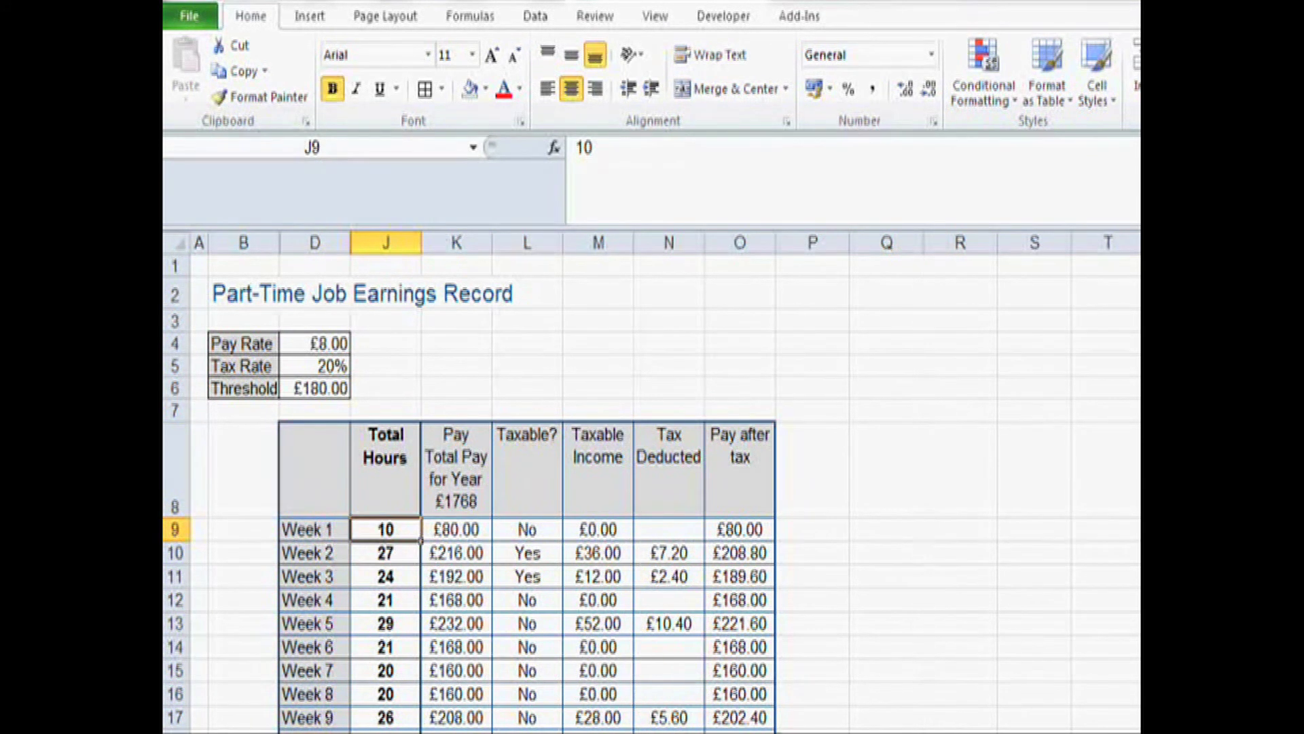
{"action": "type", "text": "30"}
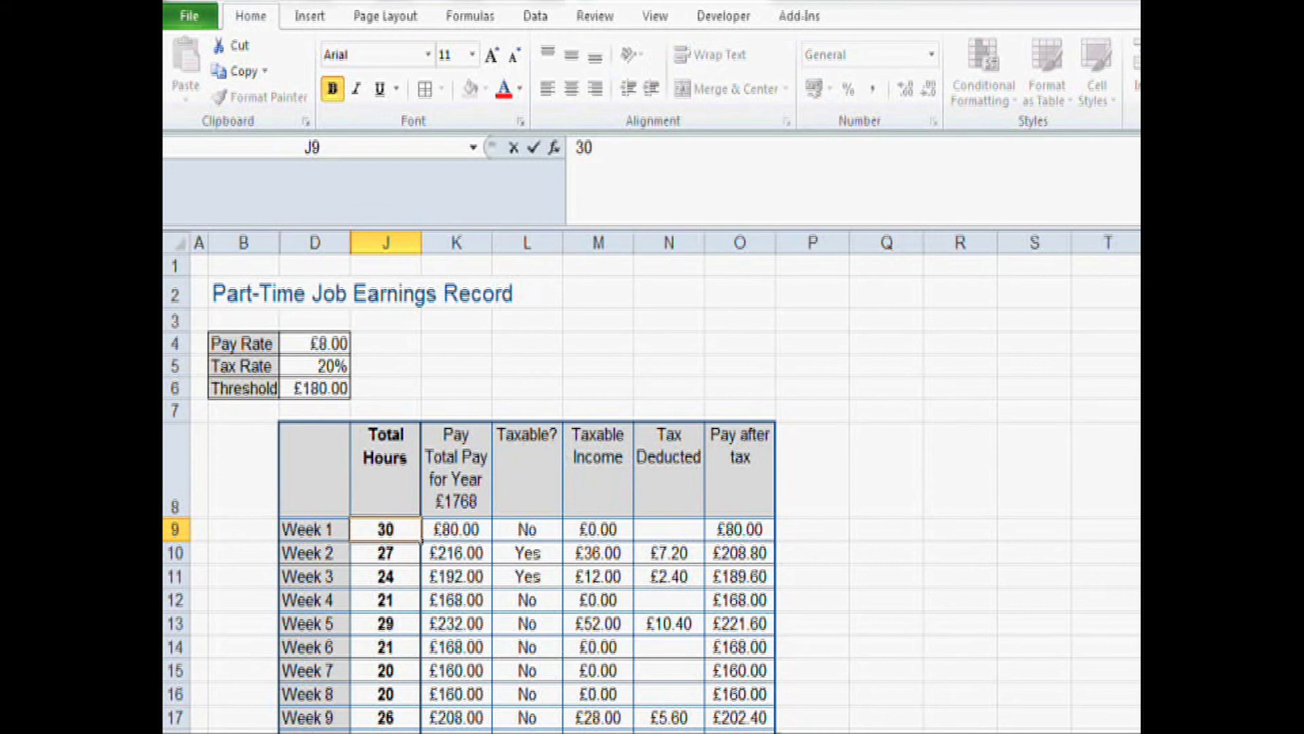
{"action": "key", "text": "Return"}
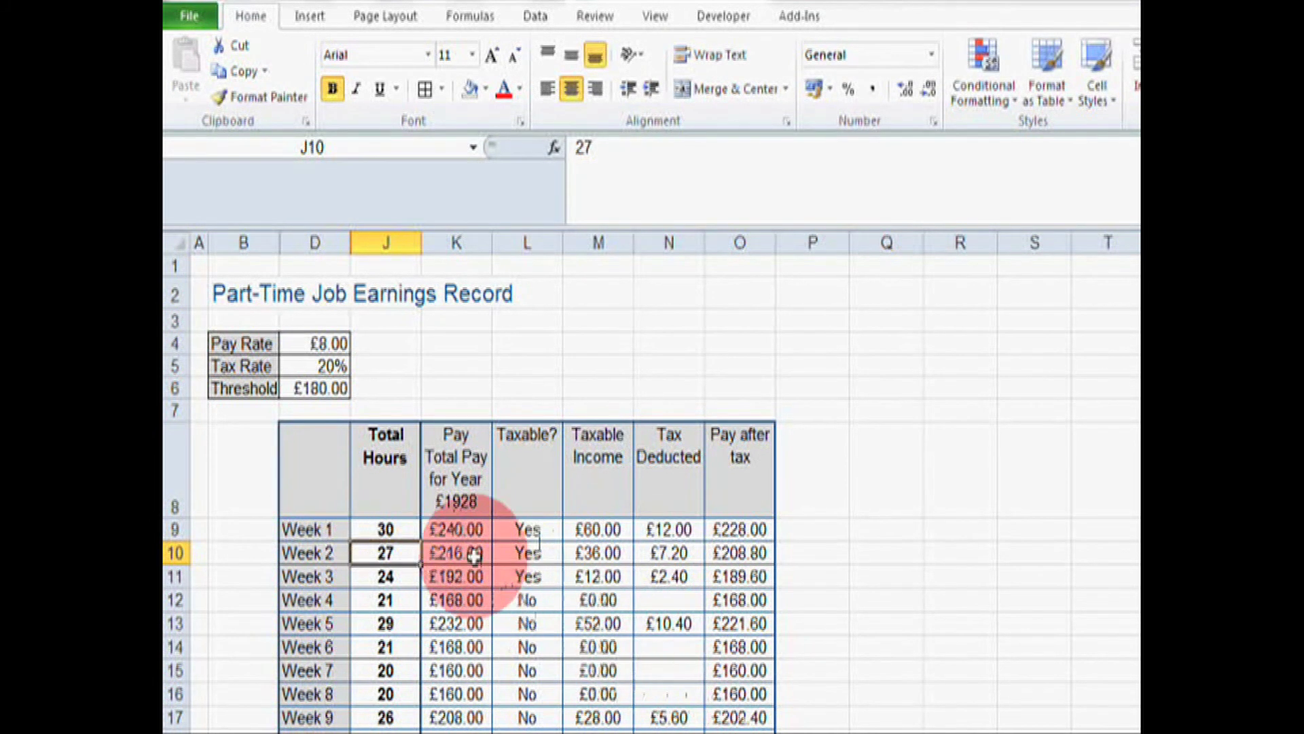
{"action": "left_click", "coordinate": [468, 501]}
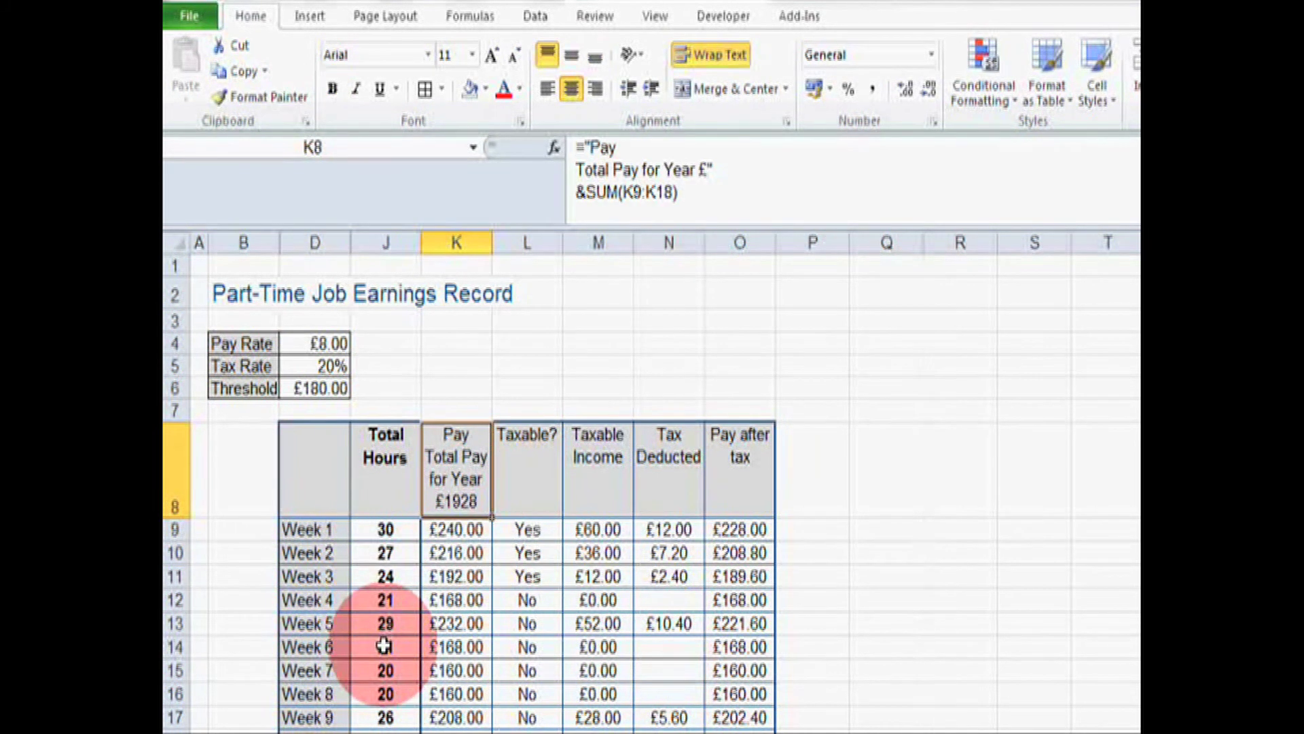
Step: Set the total hours for Week 6 and Week 7 to 0 and check the K8 heading again
{"action": "left_click", "coordinate": [384, 646]}
{"action": "type", "text": "0"}
{"action": "key", "text": "Return"}
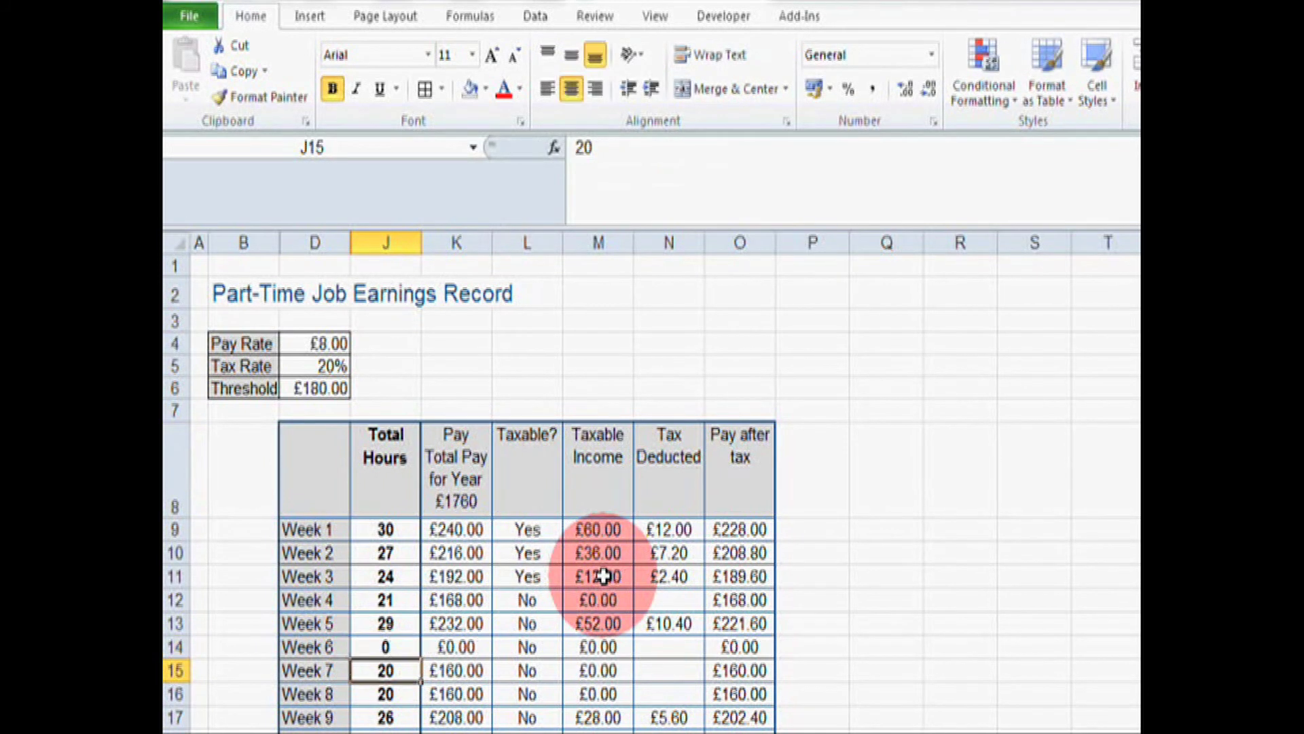
{"action": "type", "text": "0"}
{"action": "key", "text": "Return"}
{"action": "left_click", "coordinate": [481, 487]}
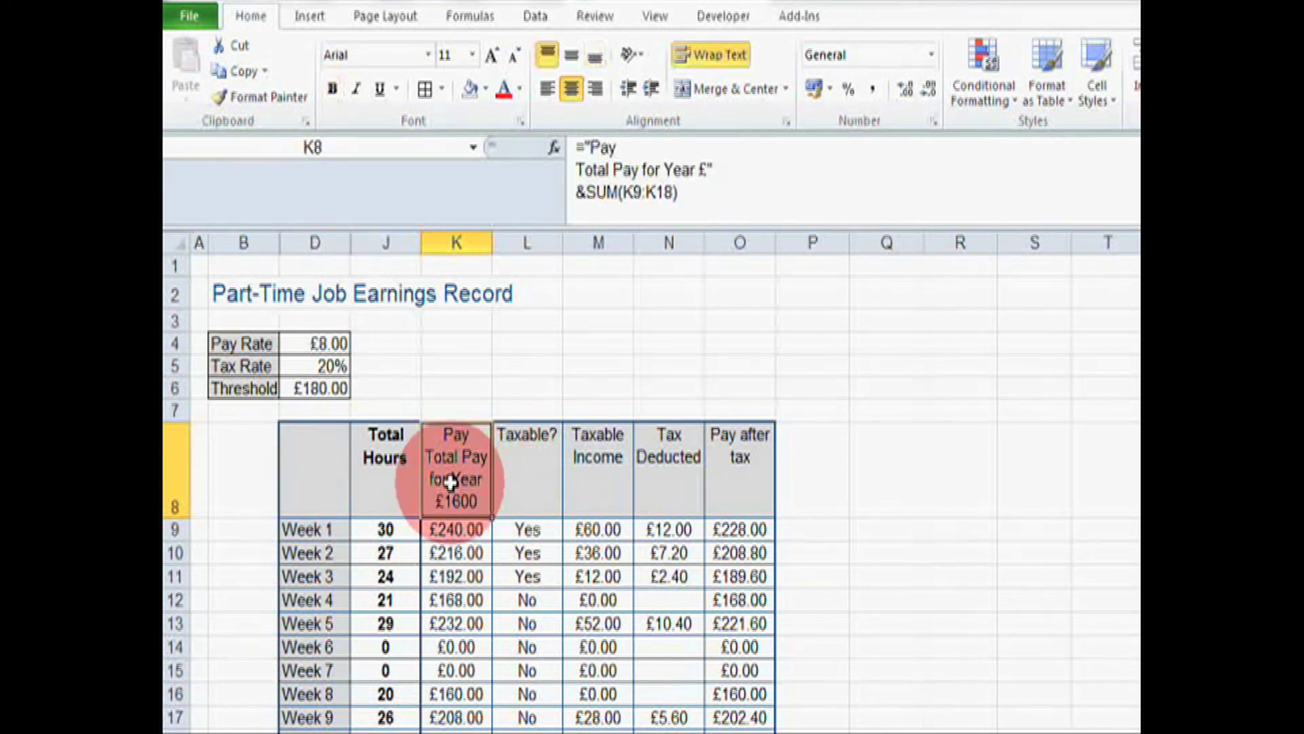
Step: Compare the plain column headings in L8:O8 with the dynamic Pay heading in K8
{"action": "left_click", "coordinate": [530, 464]}
{"action": "left_click_drag", "start_coordinate": [530, 464], "coordinate": [748, 478]}
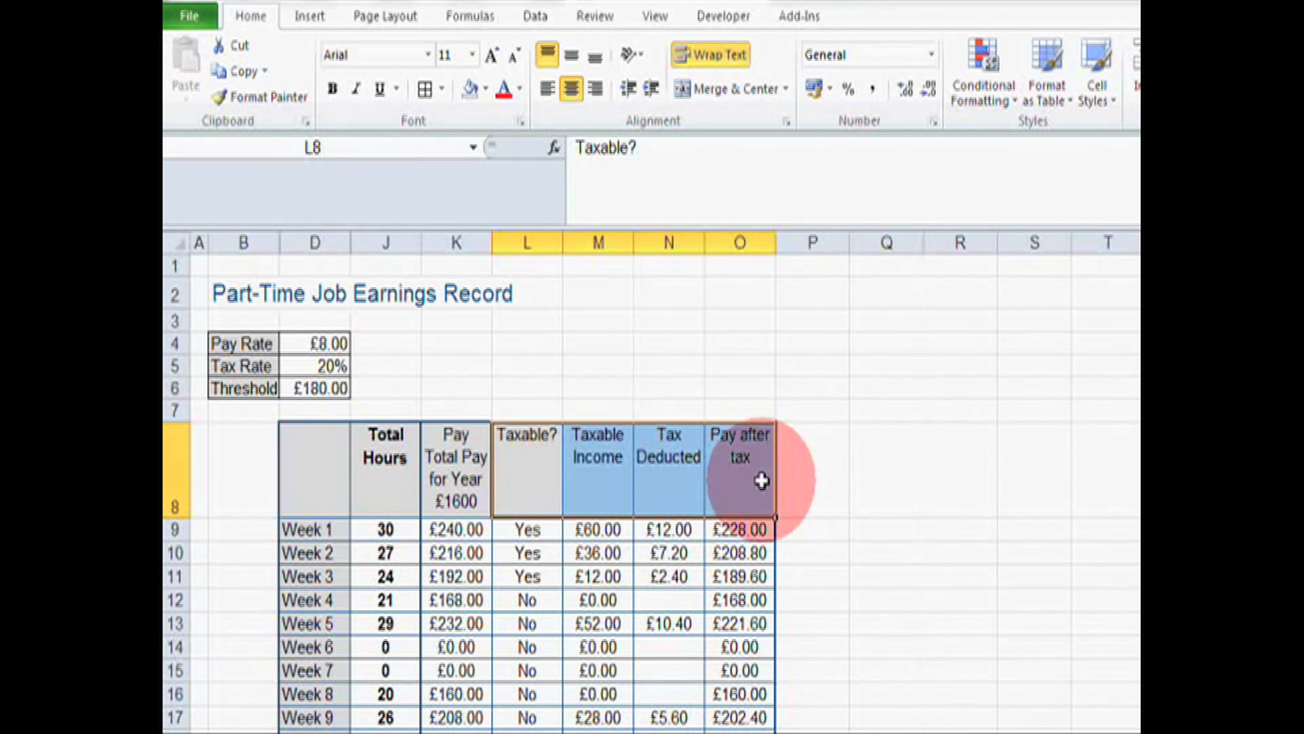
{"action": "left_click", "coordinate": [454, 475]}
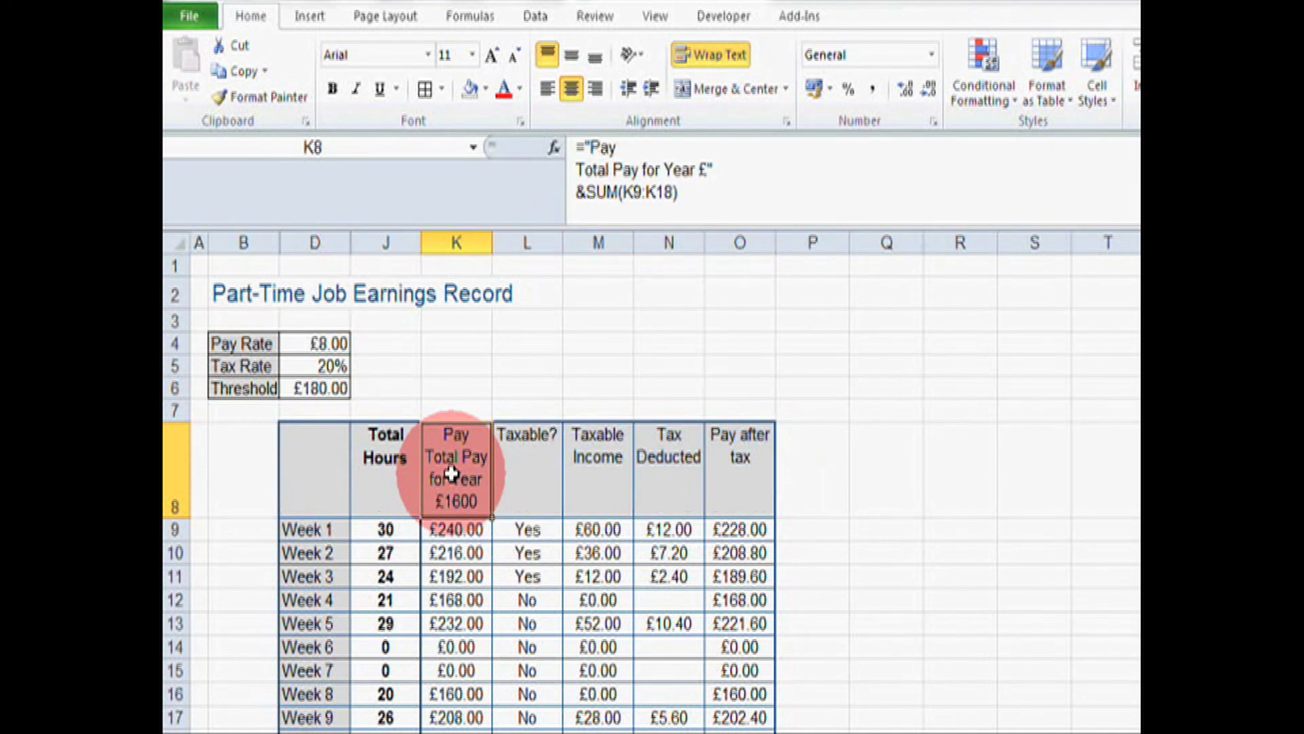